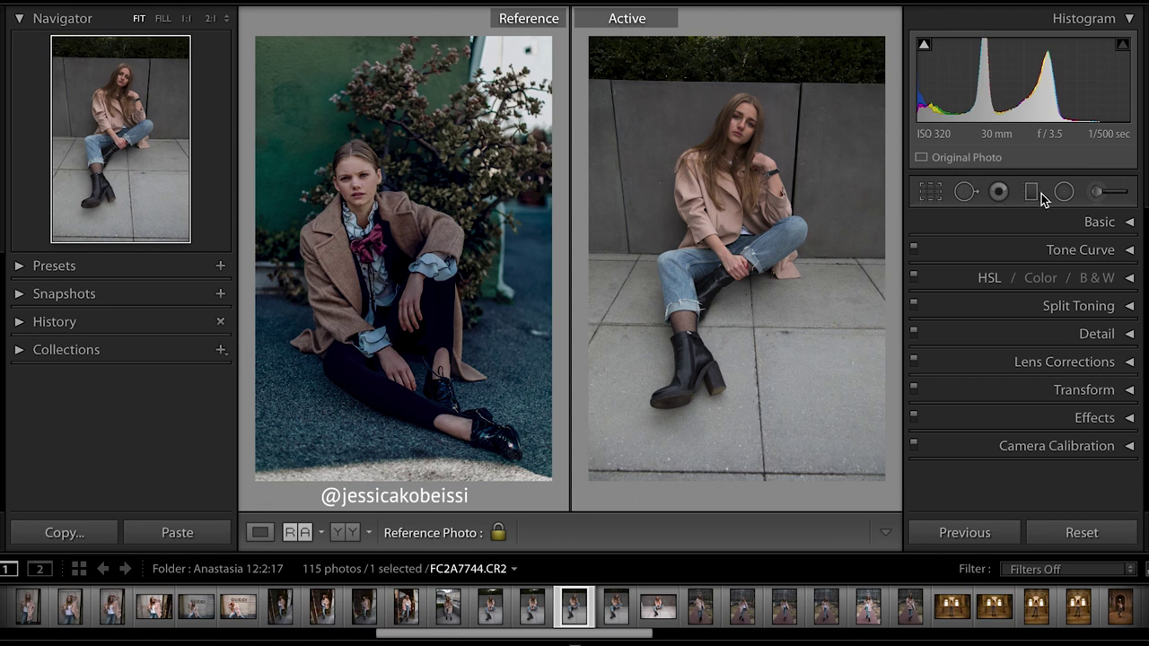
# Step: Brighten the active photo by setting its Basic exposure to +0.60
pyautogui.click(1133, 224)
pyautogui.scroll(-1, 1083, 264)
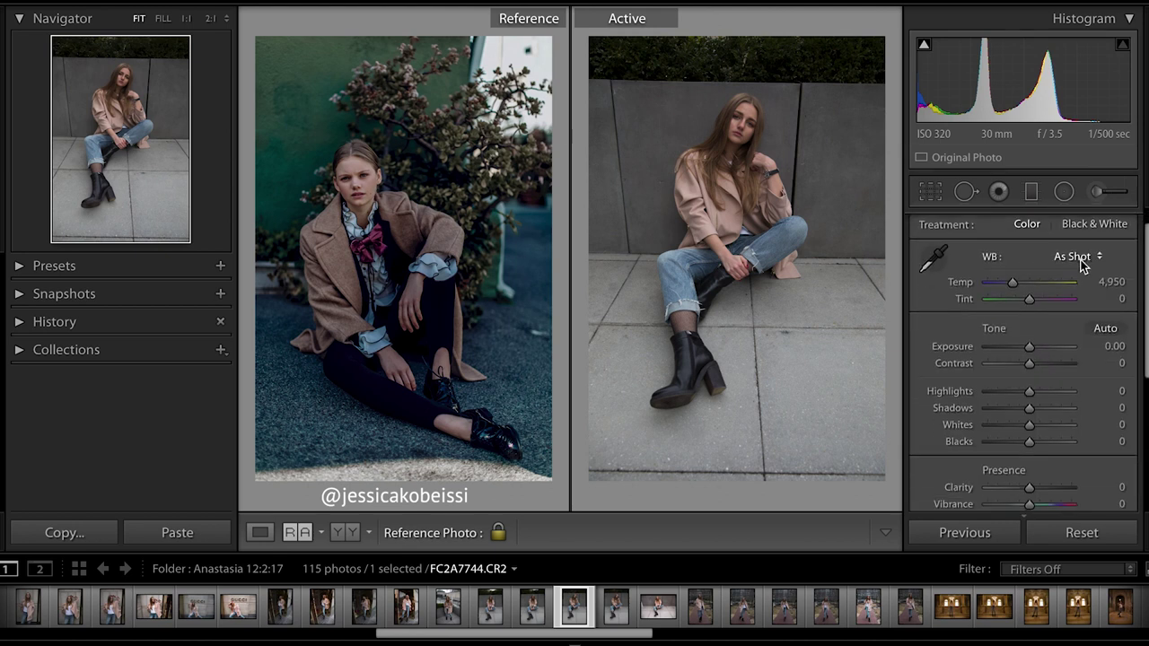
pyautogui.scroll(-1, 1083, 263)
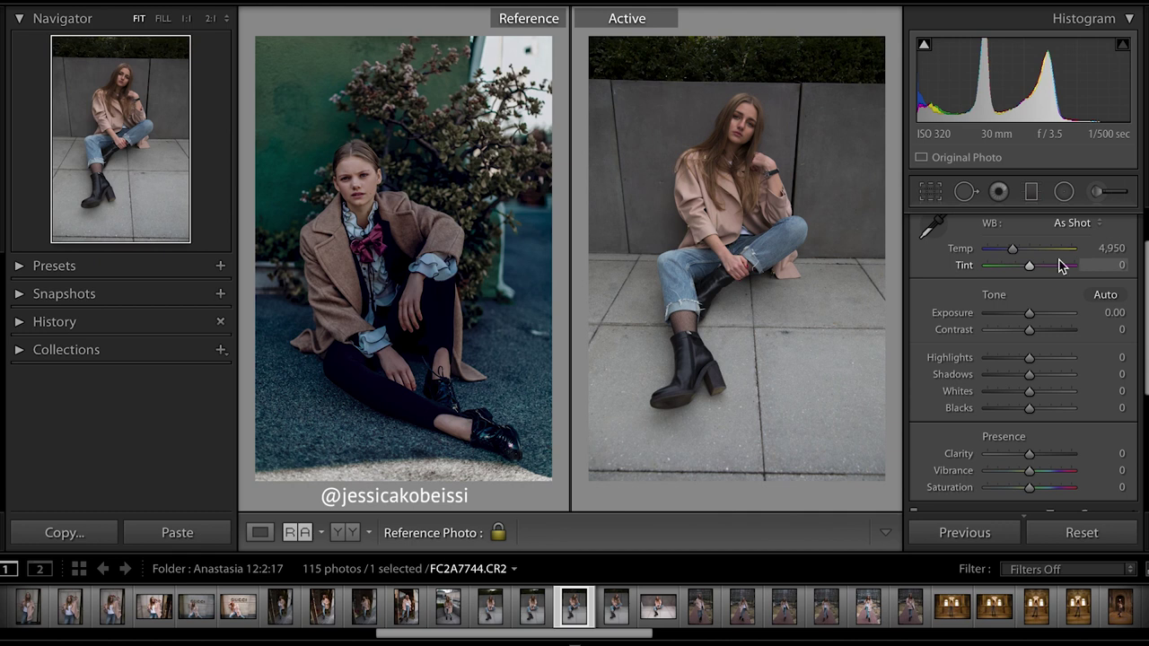
pyautogui.scroll(-1, 1062, 265)
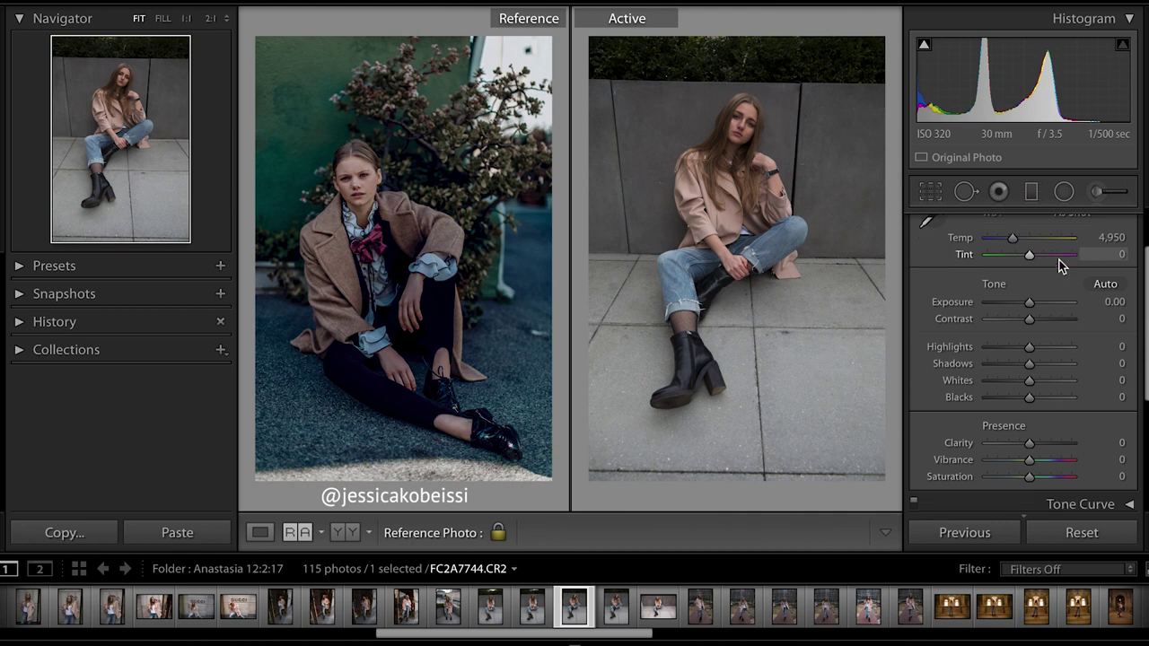
pyautogui.moveTo(1027, 298); pyautogui.dragTo(1034, 303)
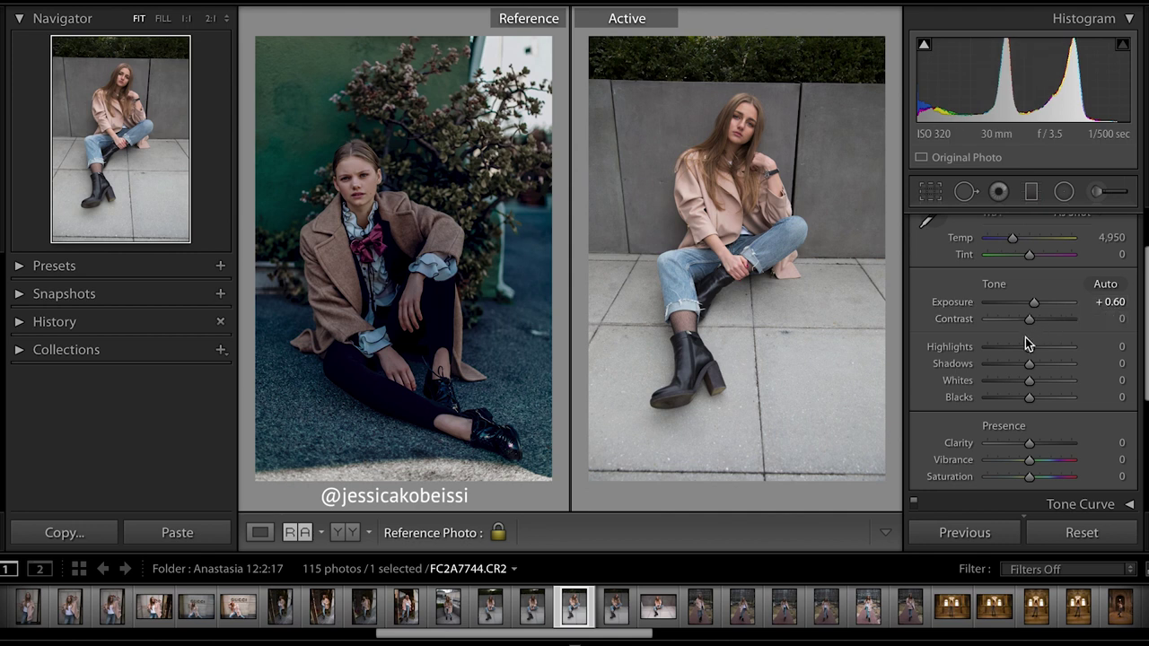
# Step: Set Highlights to -37, Shadows to +36, Whites to -36, Blacks to +25 and Clarity to +13 in the Basic adjustments
pyautogui.moveTo(1029, 350); pyautogui.dragTo(1042, 401)
pyautogui.scroll(-3, 1041, 401)
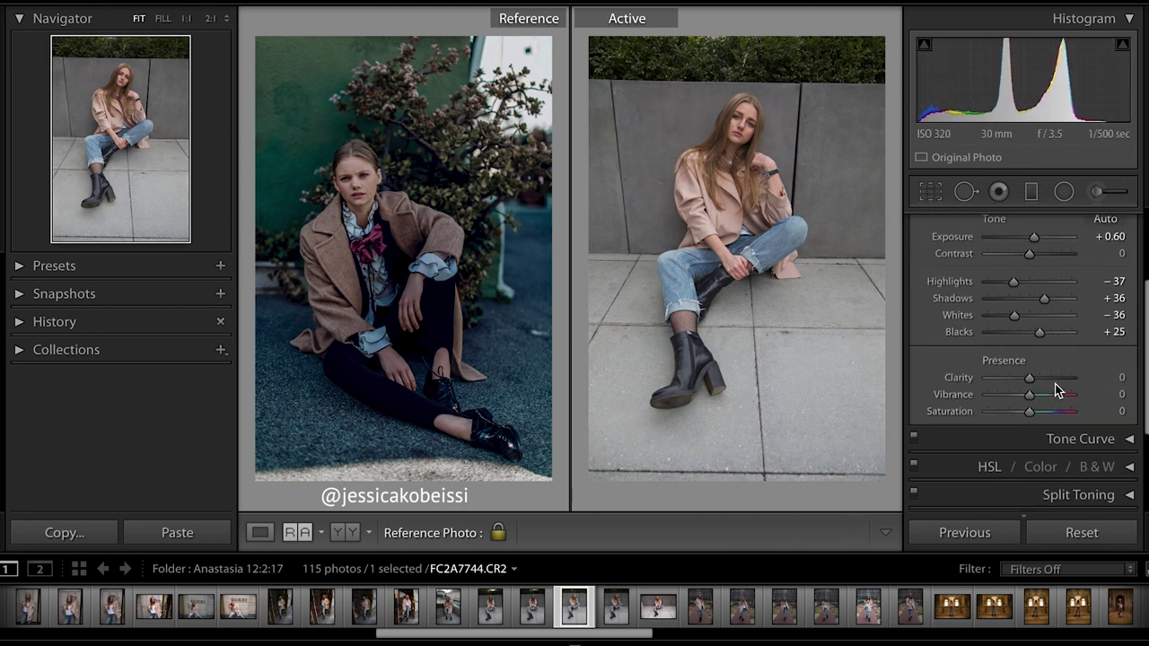
pyautogui.moveTo(1034, 369); pyautogui.dragTo(1039, 371)
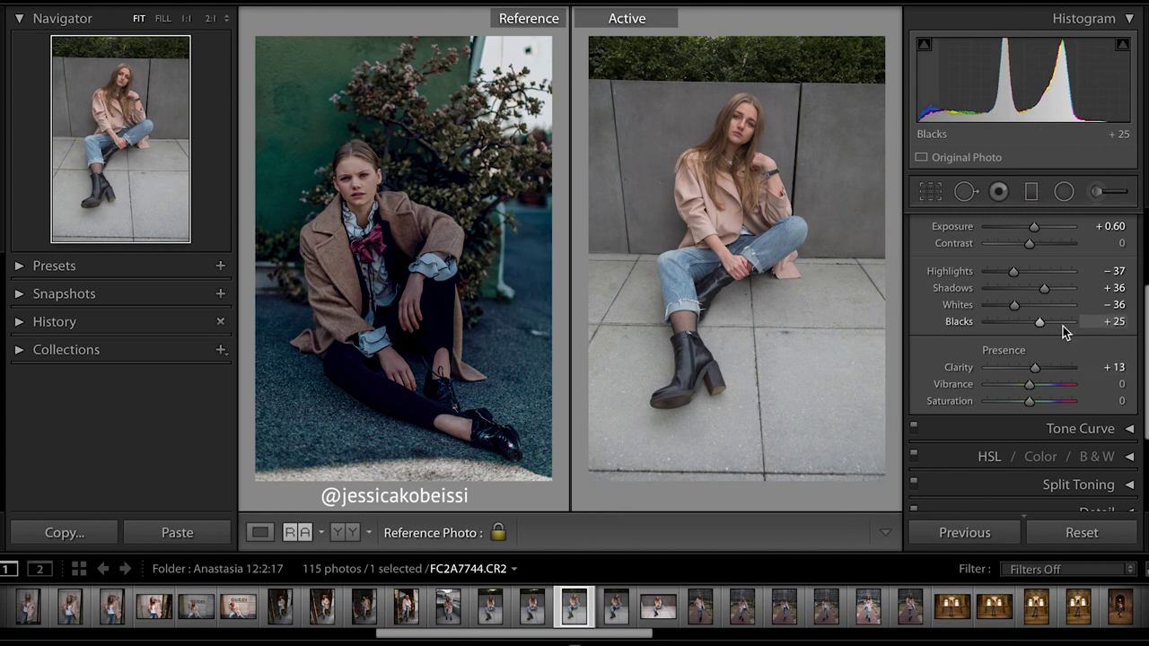
pyautogui.scroll(5, 1062, 326)
pyautogui.click(1128, 220)
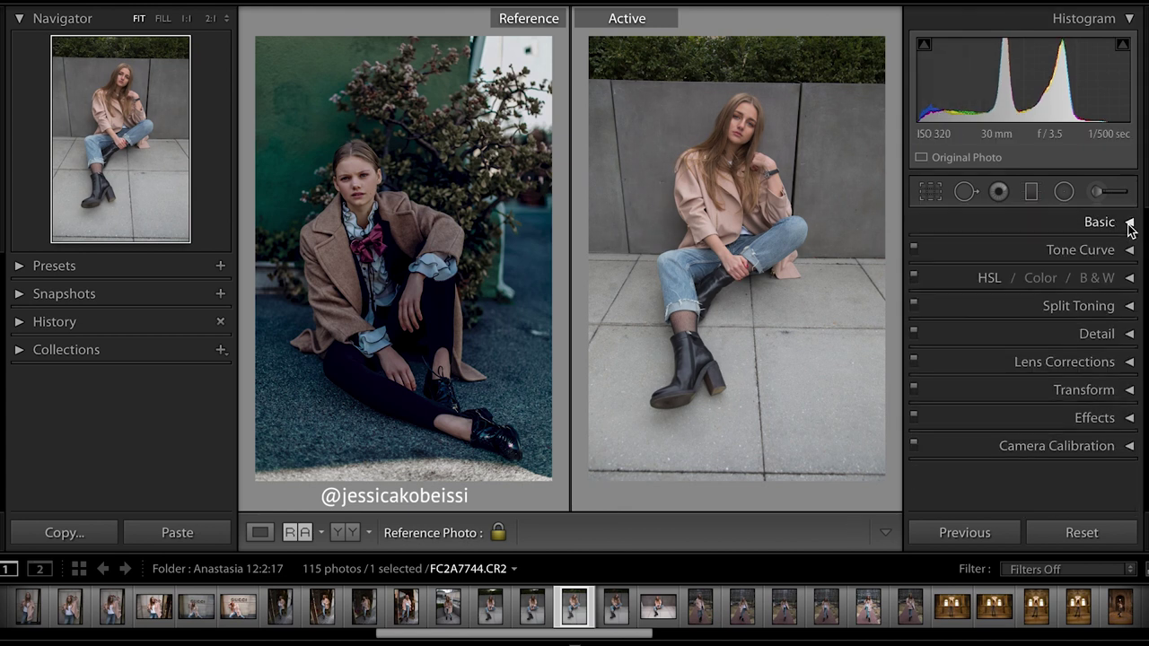
# Step: Shape the RGB tone curve into an S with three points, lowering the shadows and lifting the midtones and highlights
pyautogui.click(1130, 251)
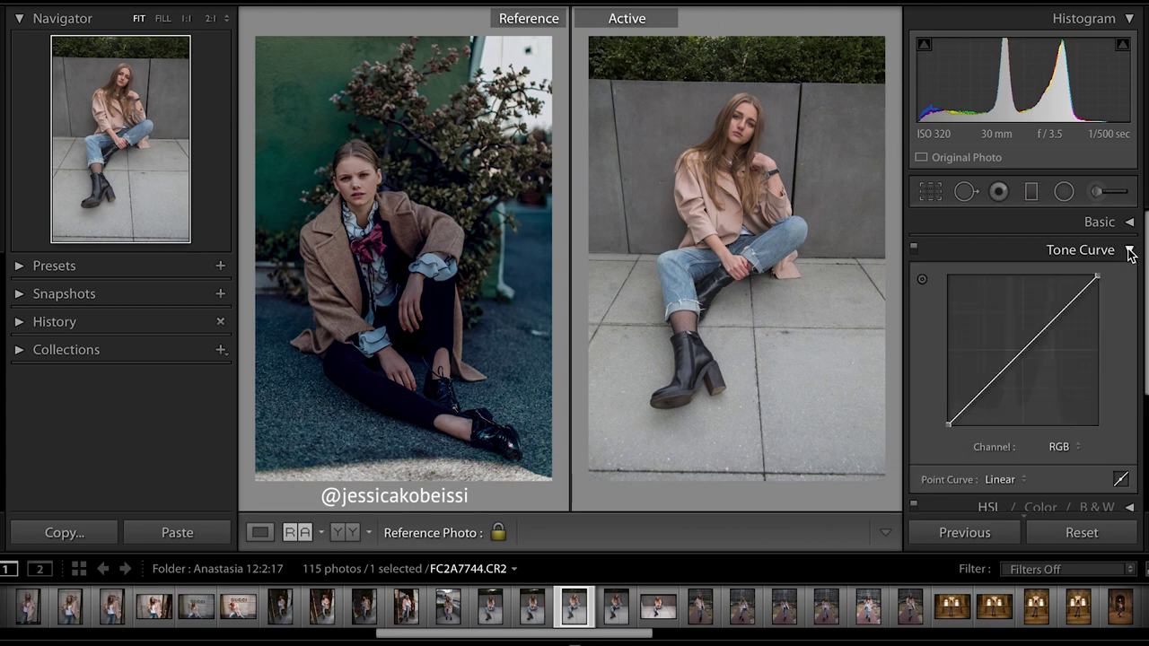
pyautogui.click(993, 388)
pyautogui.moveTo(994, 390); pyautogui.dragTo(980, 403)
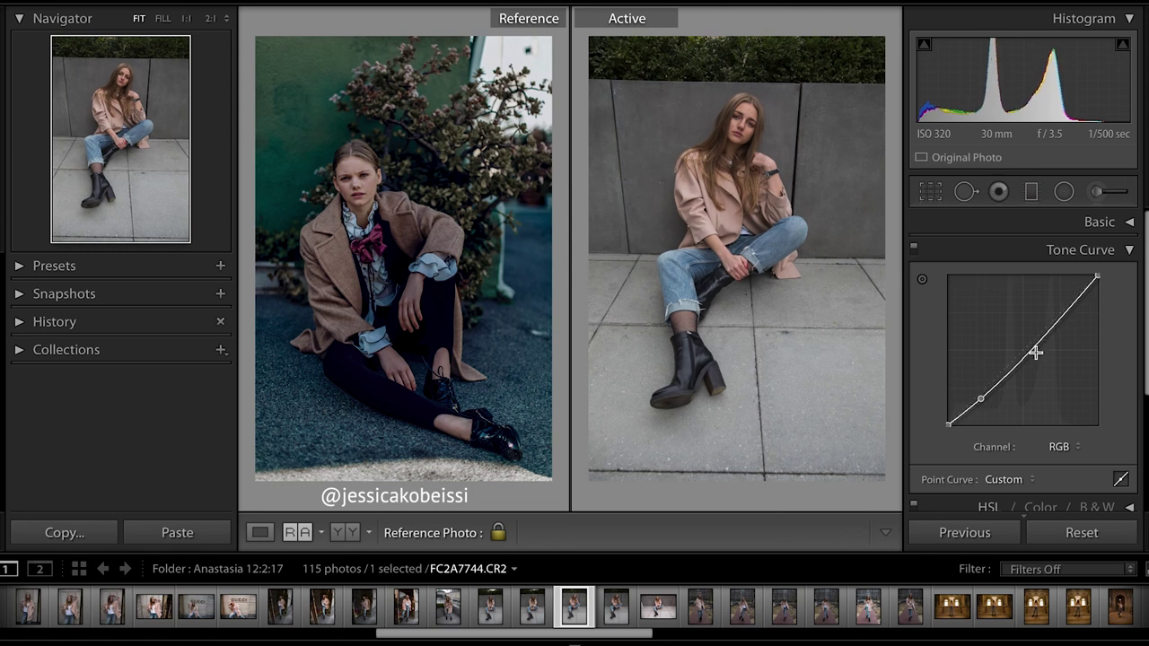
pyautogui.moveTo(1033, 356); pyautogui.dragTo(1026, 354)
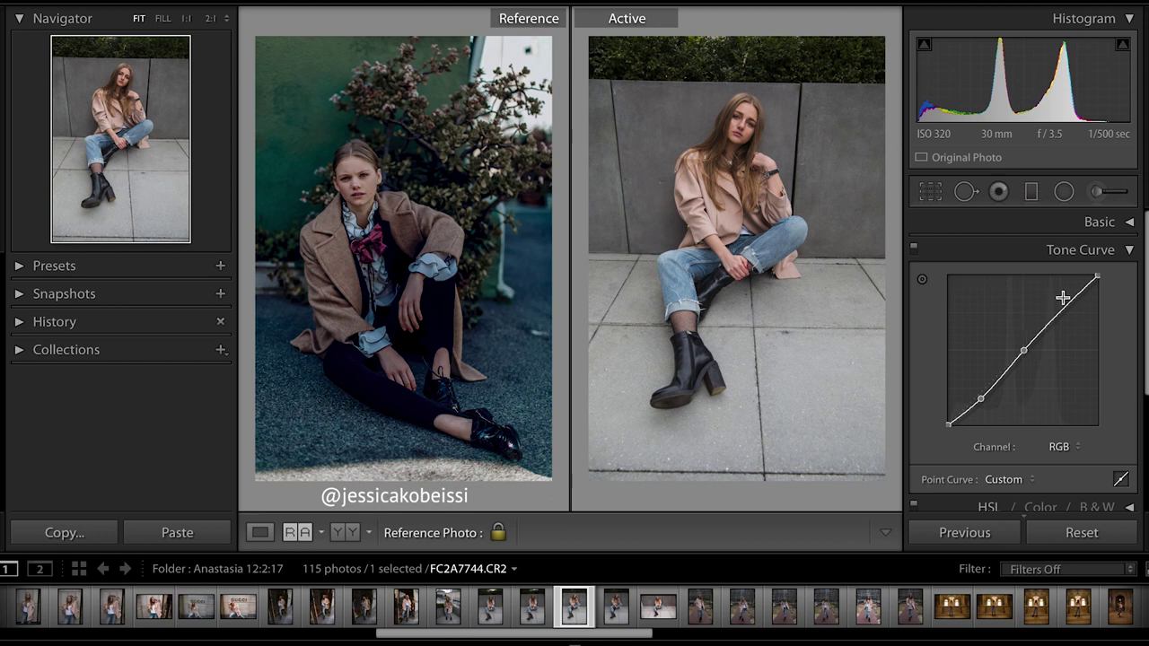
pyautogui.moveTo(1062, 302); pyautogui.dragTo(1060, 311)
# Step: Lower the tone curve's white endpoint to about 94% output to soften the brightest highlights
pyautogui.moveTo(1097, 278); pyautogui.dragTo(1101, 286)
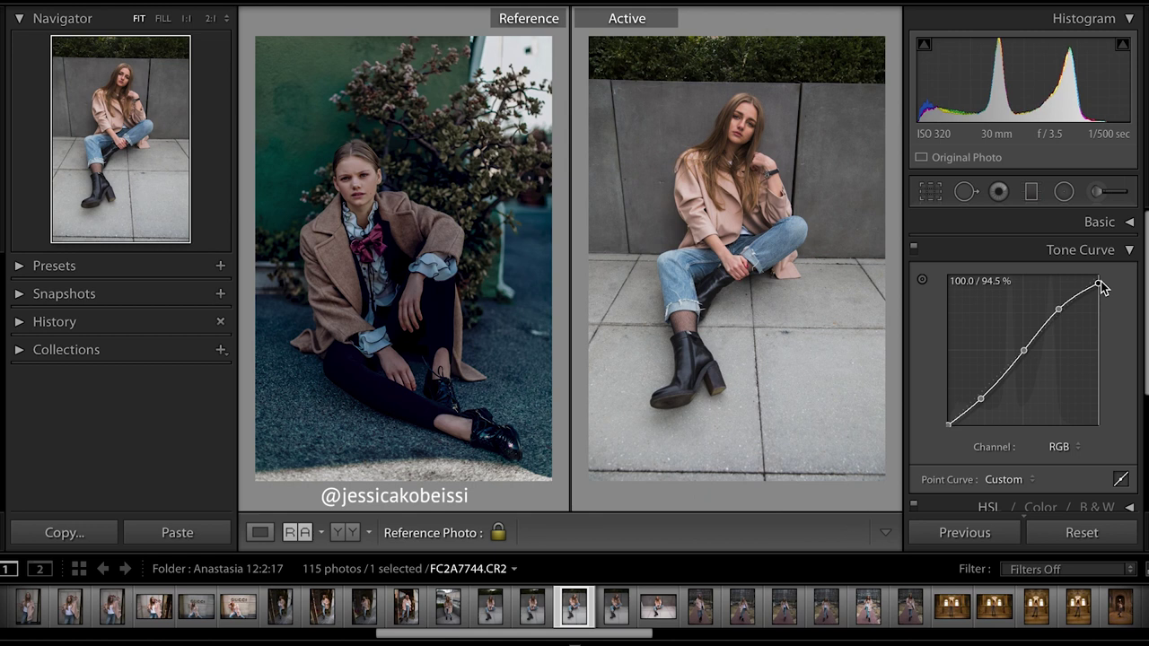
pyautogui.moveTo(1101, 286); pyautogui.dragTo(1104, 289)
pyautogui.moveTo(1104, 289); pyautogui.dragTo(1104, 288)
pyautogui.moveTo(1104, 288); pyautogui.dragTo(1101, 290)
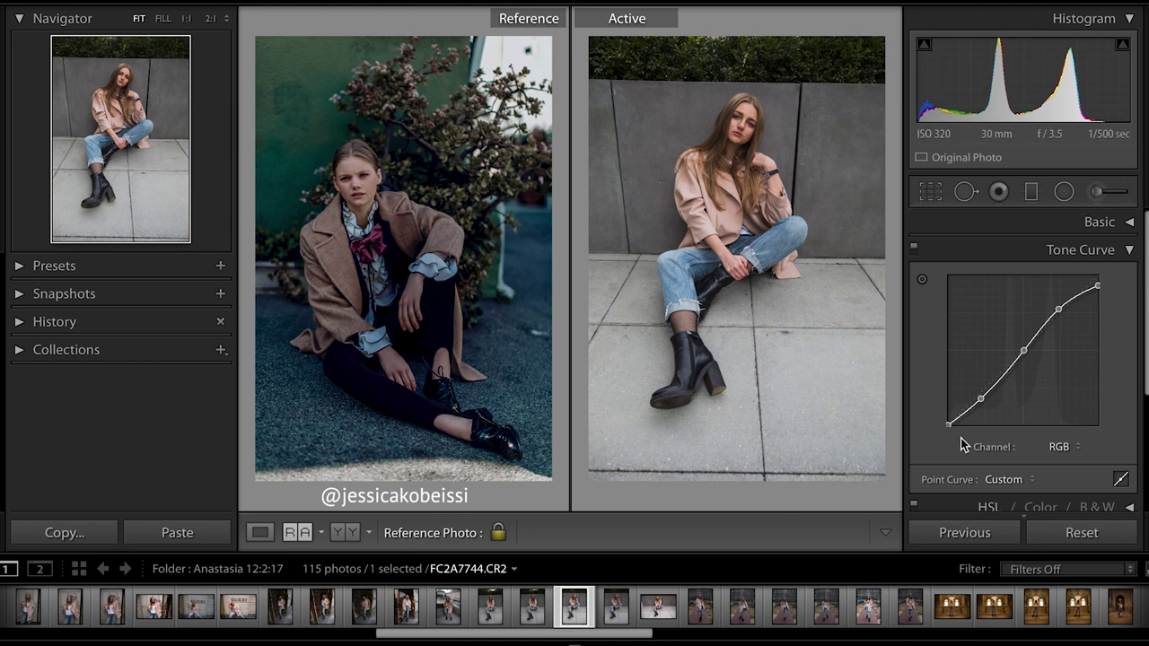
# Step: Raise the tone curve's black endpoint slightly to fade the blacks, and add a point between it and the shadow point
pyautogui.moveTo(946, 427); pyautogui.dragTo(935, 417)
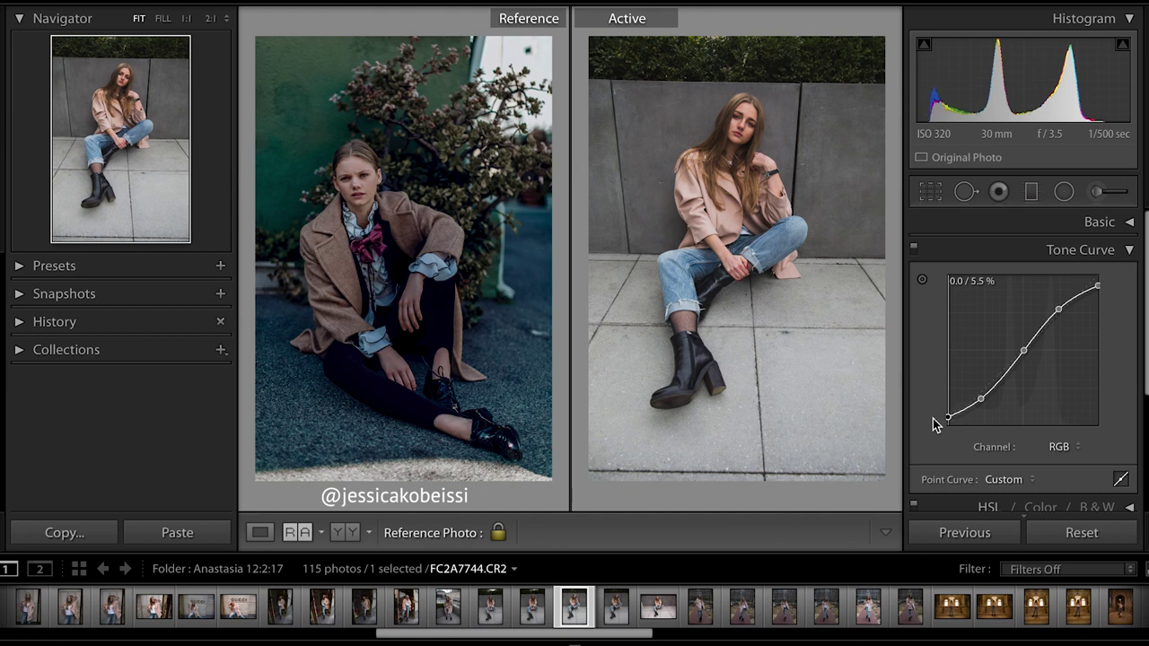
pyautogui.moveTo(932, 419); pyautogui.dragTo(947, 423)
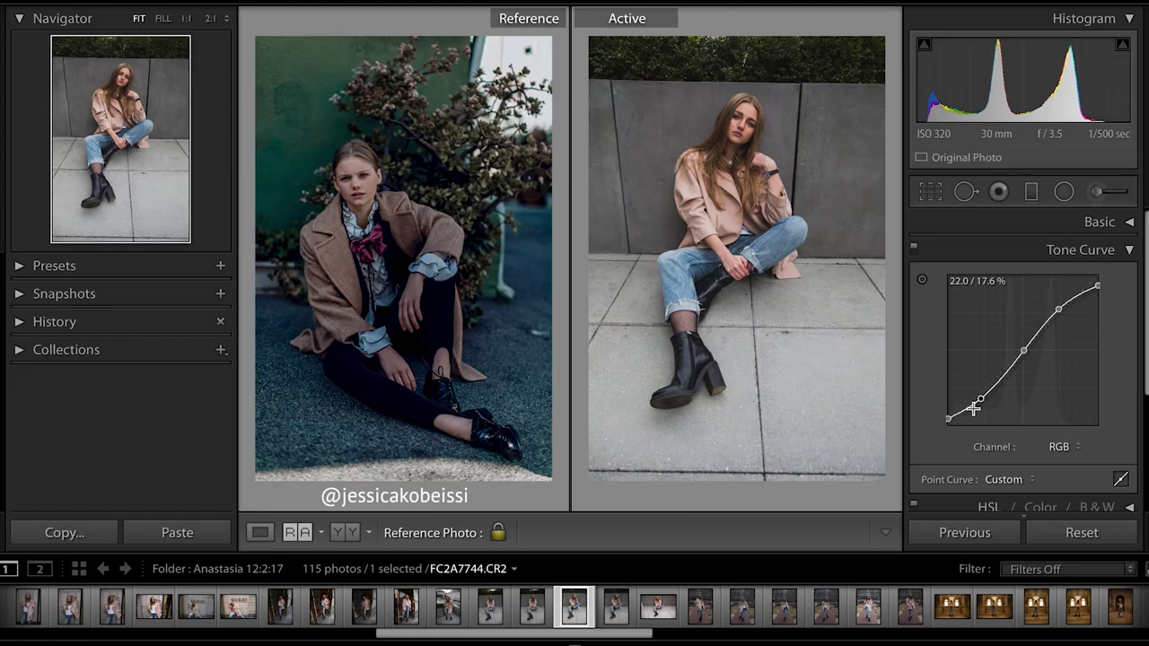
pyautogui.moveTo(972, 403); pyautogui.dragTo(968, 412)
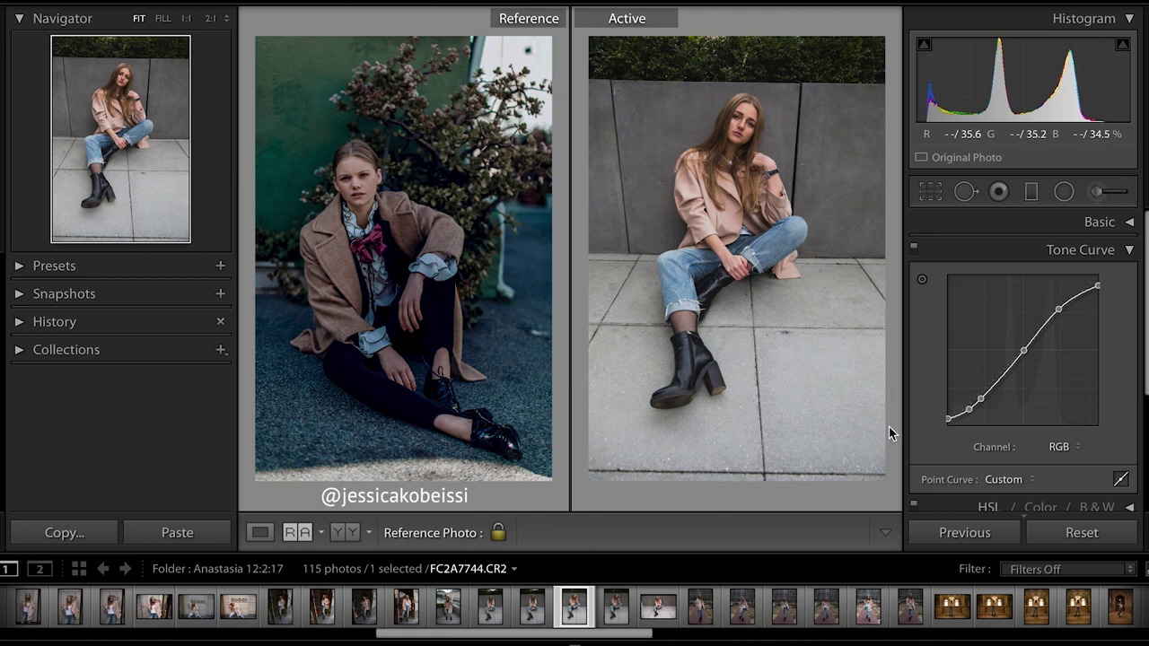
# Step: Compare the active photo with the tone curve adjustment switched off and on
pyautogui.click(1046, 252)
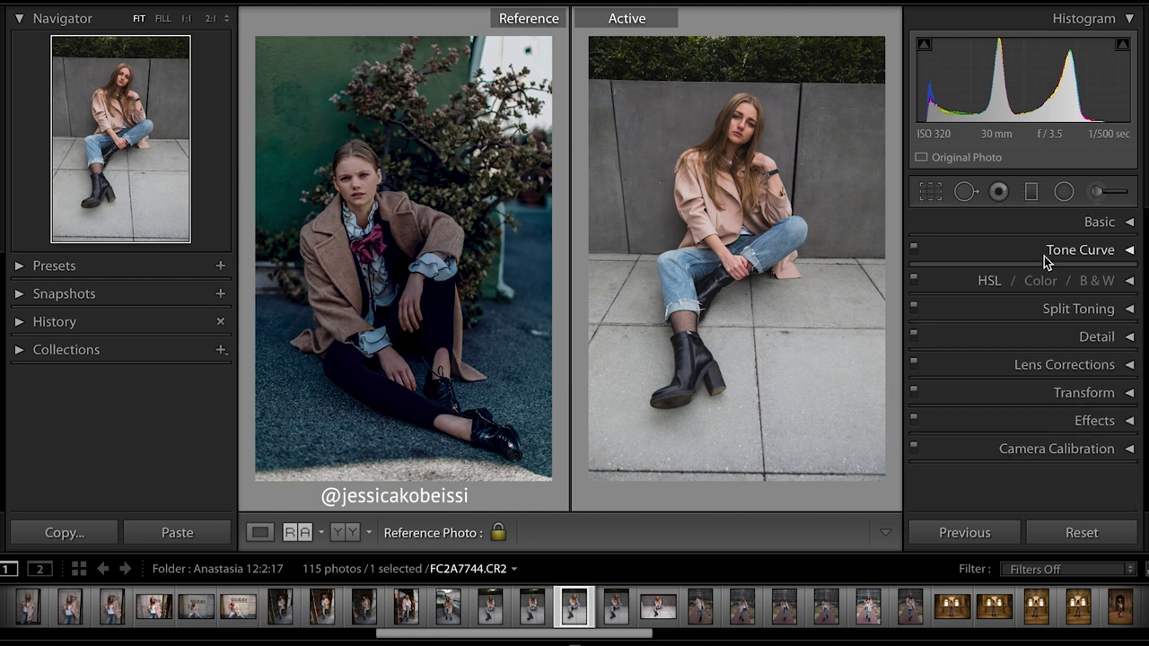
pyautogui.click(912, 249)
pyautogui.click(912, 249)
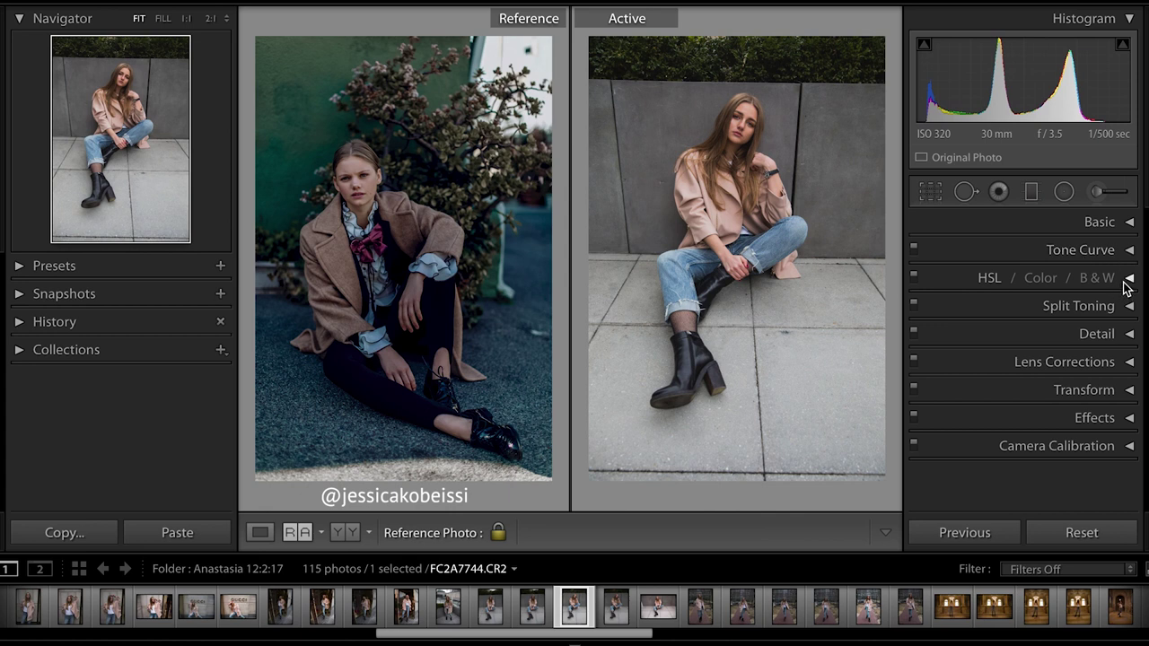
# Step: Sharpen the active photo with Amount 71 and Masking 44, previewing the mask while adjusting it
pyautogui.click(1128, 333)
pyautogui.scroll(-2, 1031, 313)
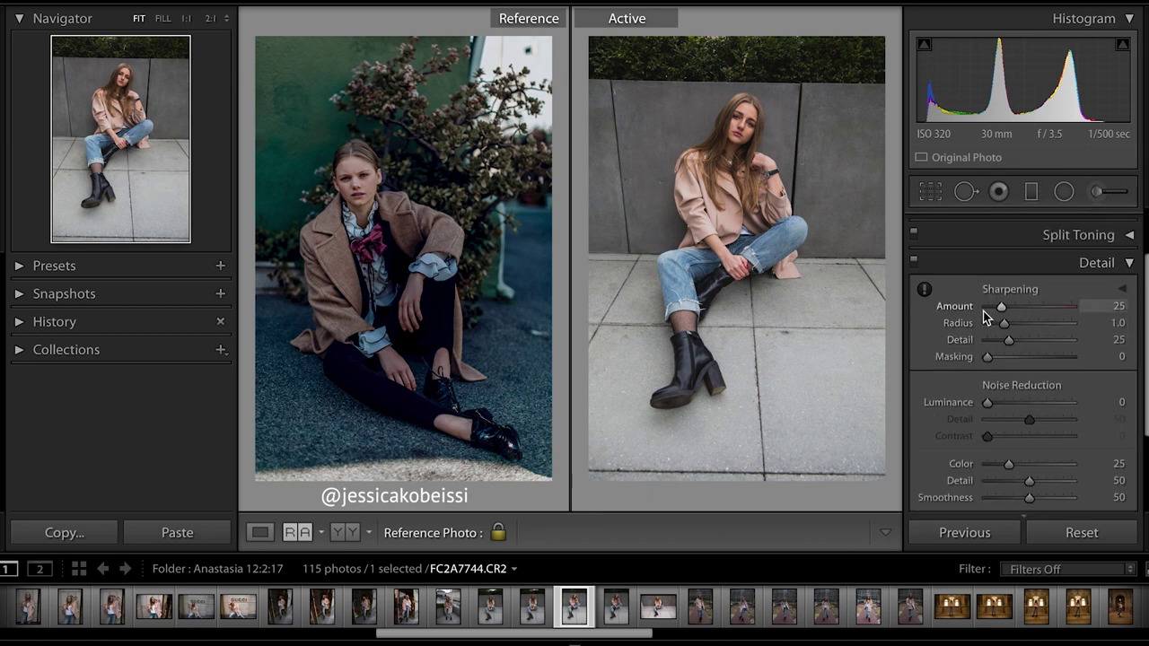
pyautogui.moveTo(1006, 305); pyautogui.dragTo(1029, 306)
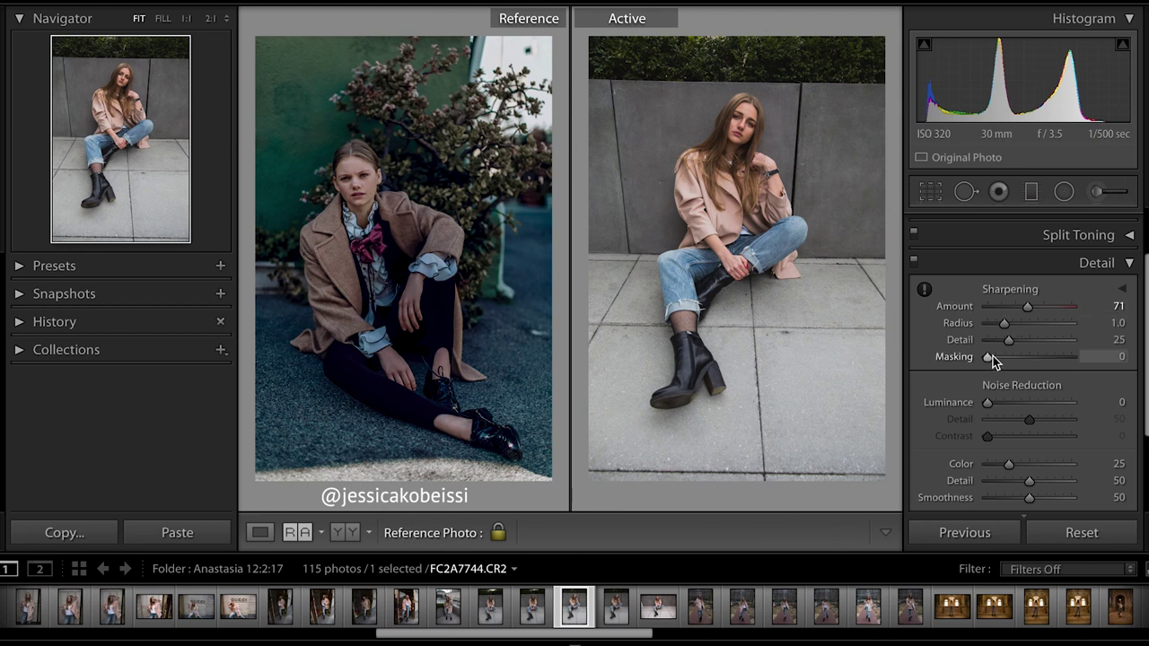
pyautogui.press('alt')
pyautogui.moveTo(991, 358); pyautogui.dragTo(1021, 353)
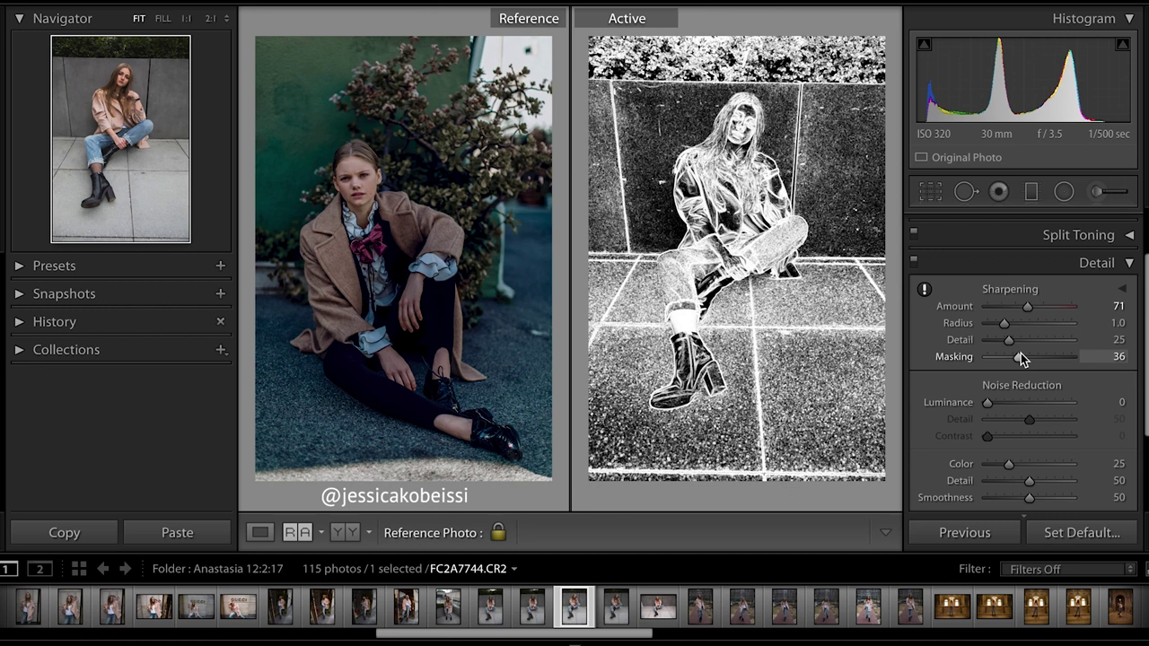
pyautogui.moveTo(1022, 354); pyautogui.dragTo(1028, 356)
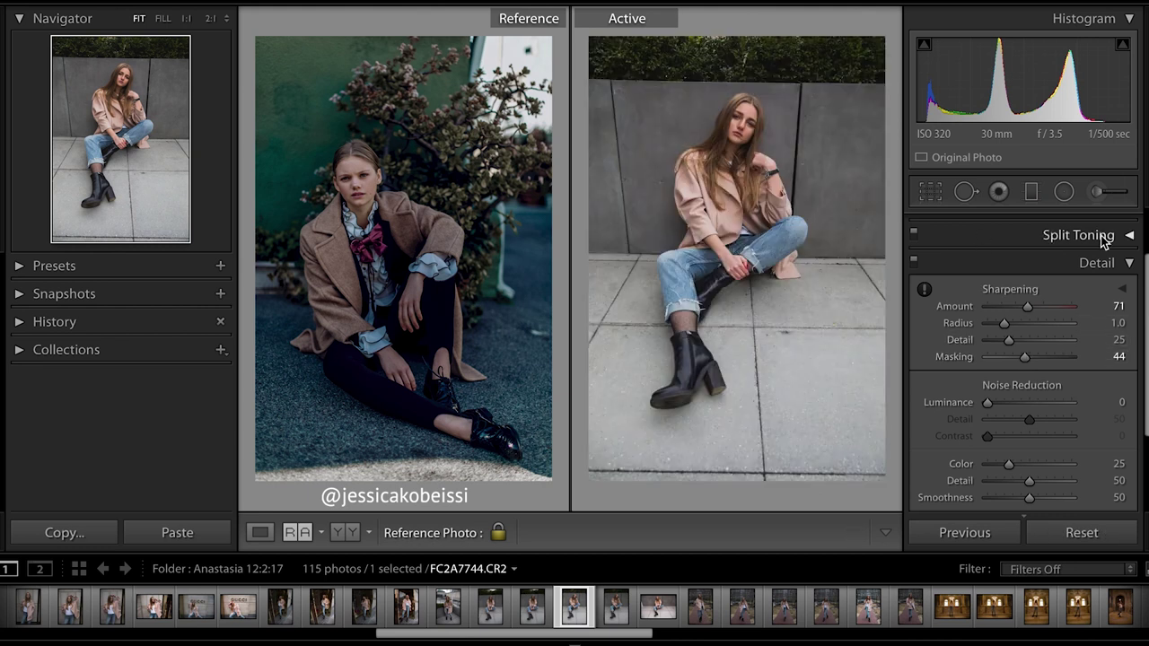
pyautogui.click(1128, 266)
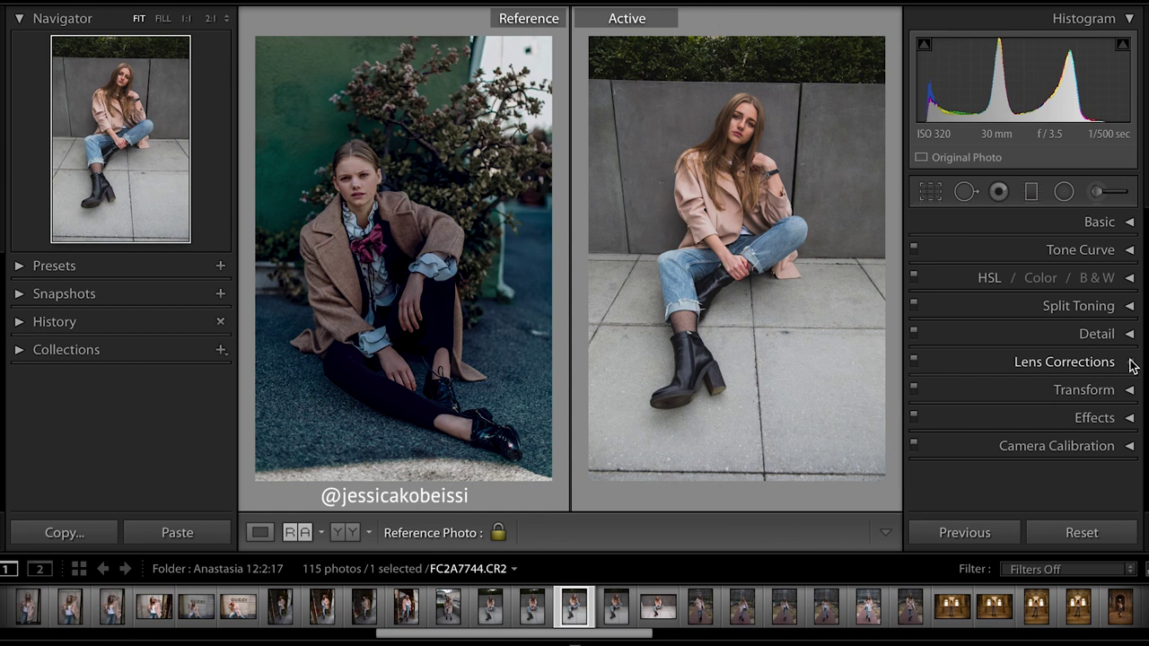
# Step: Enable a lens correction option for the active photo
pyautogui.click(1131, 363)
pyautogui.click(926, 282)
pyautogui.click(1130, 224)
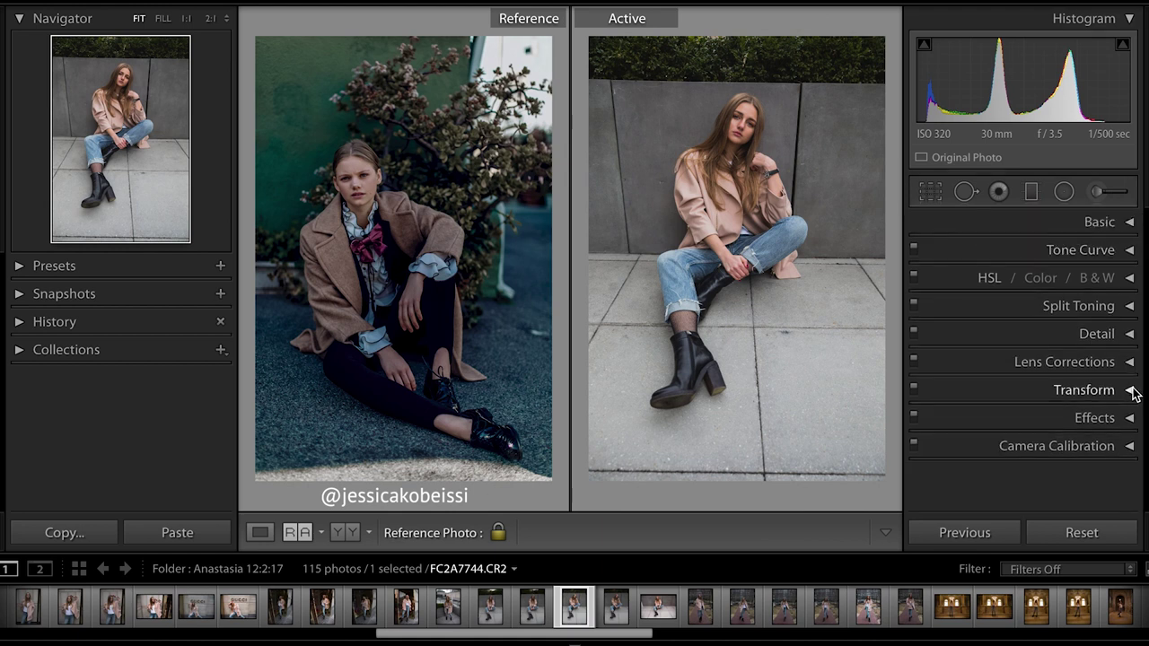
# Step: Straighten the active photo with the Level Upright correction
pyautogui.click(1131, 391)
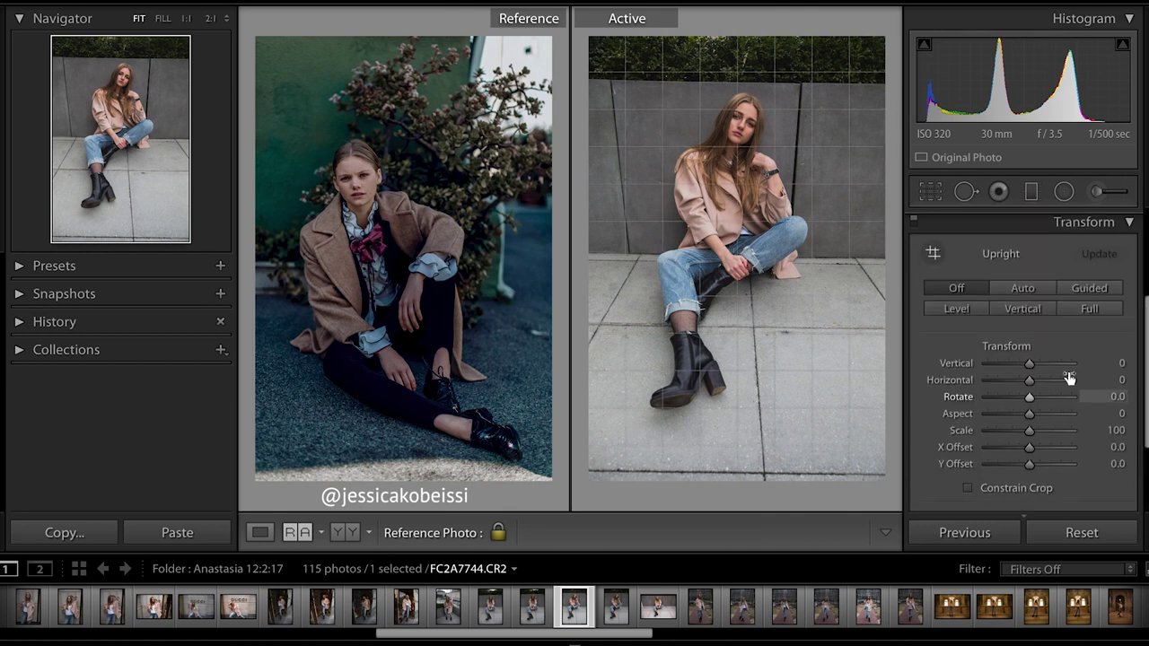
pyautogui.click(957, 309)
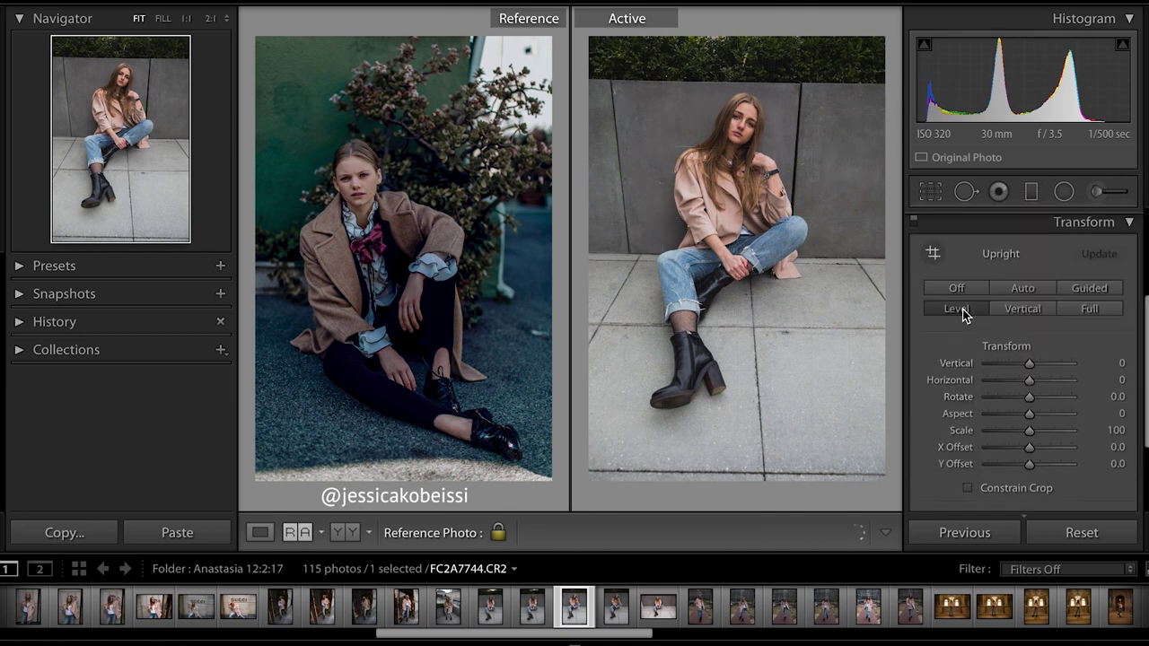
pyautogui.click(1129, 223)
# Step: Add Dehaze to the active photo with an amount of about +12
pyautogui.click(1133, 419)
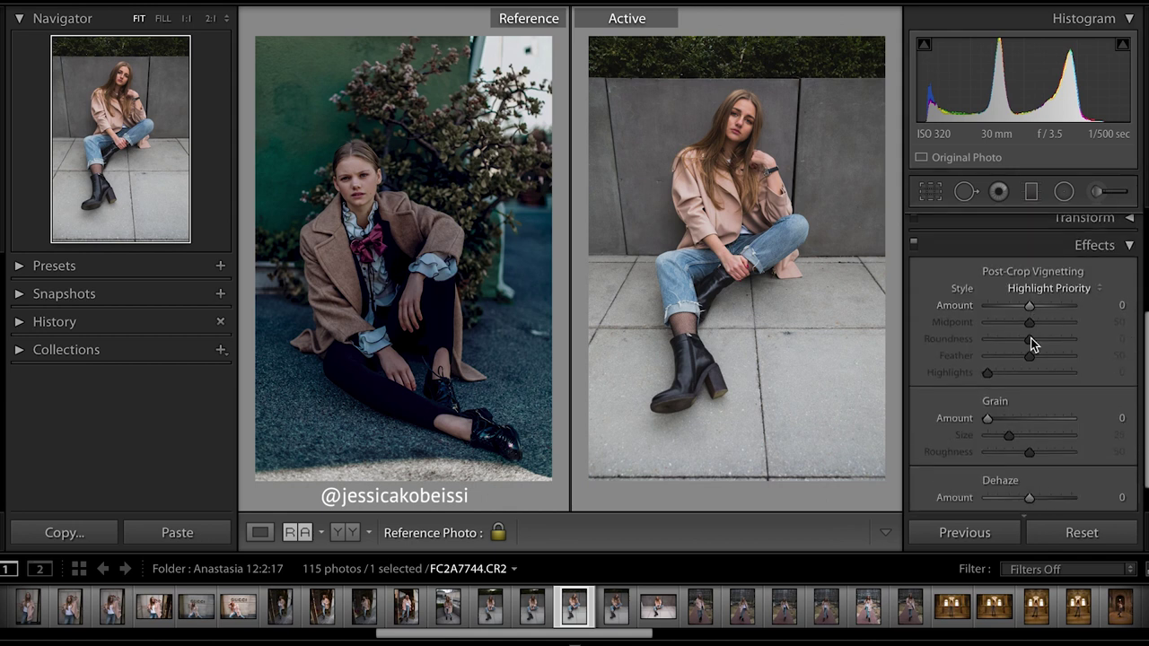
pyautogui.moveTo(1029, 497); pyautogui.dragTo(1037, 501)
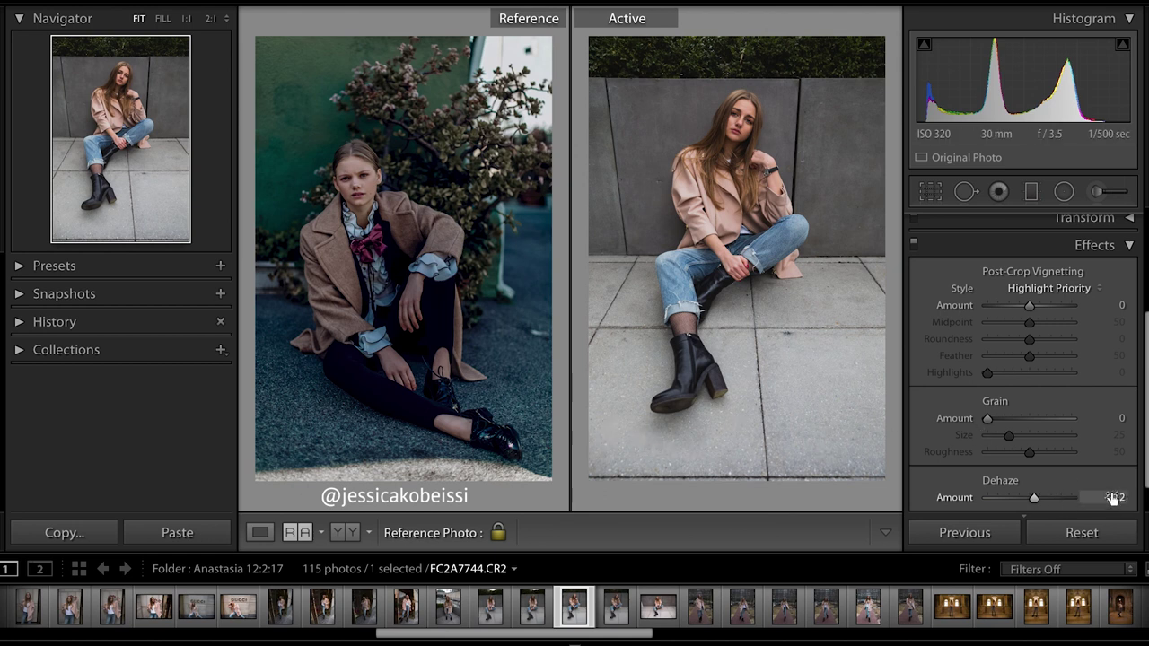
pyautogui.click(1129, 248)
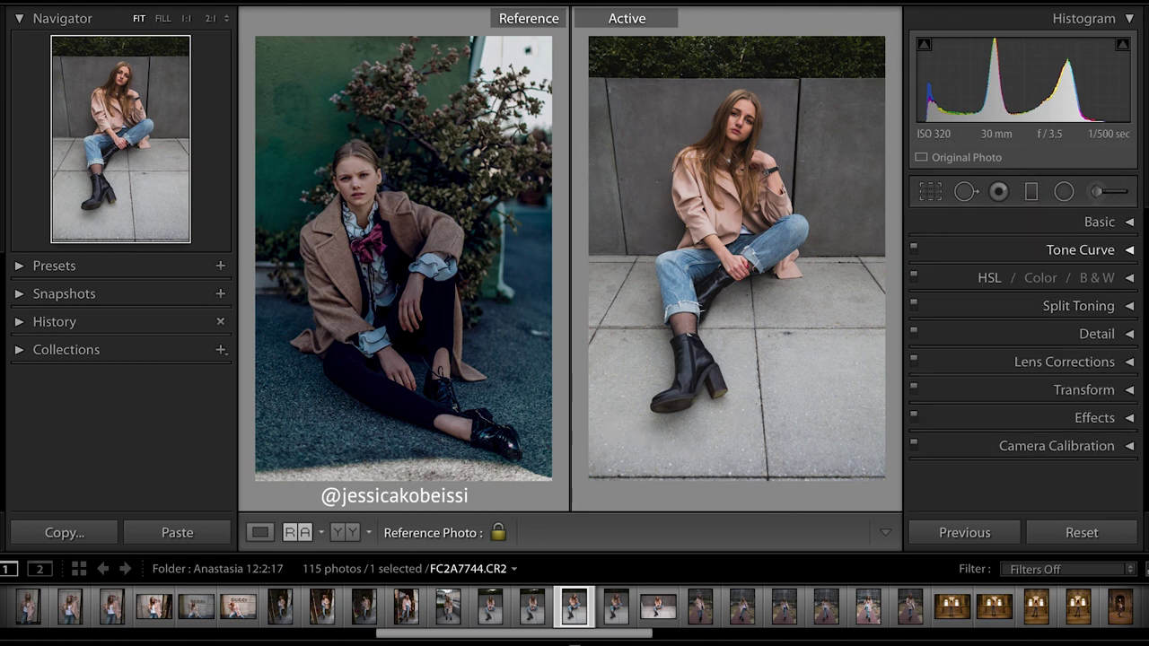
# Step: Set the Camera Calibration primary hues to +16 for red, +15 for green and +2 for blue
pyautogui.click(1133, 446)
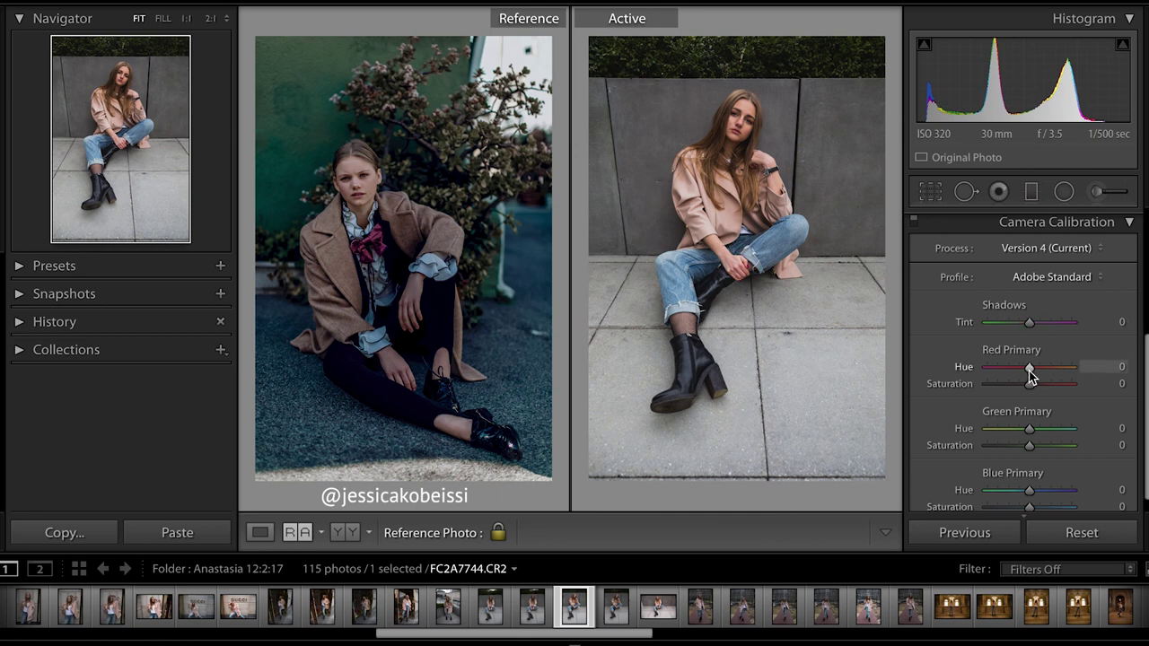
pyautogui.moveTo(1029, 372); pyautogui.dragTo(1037, 371)
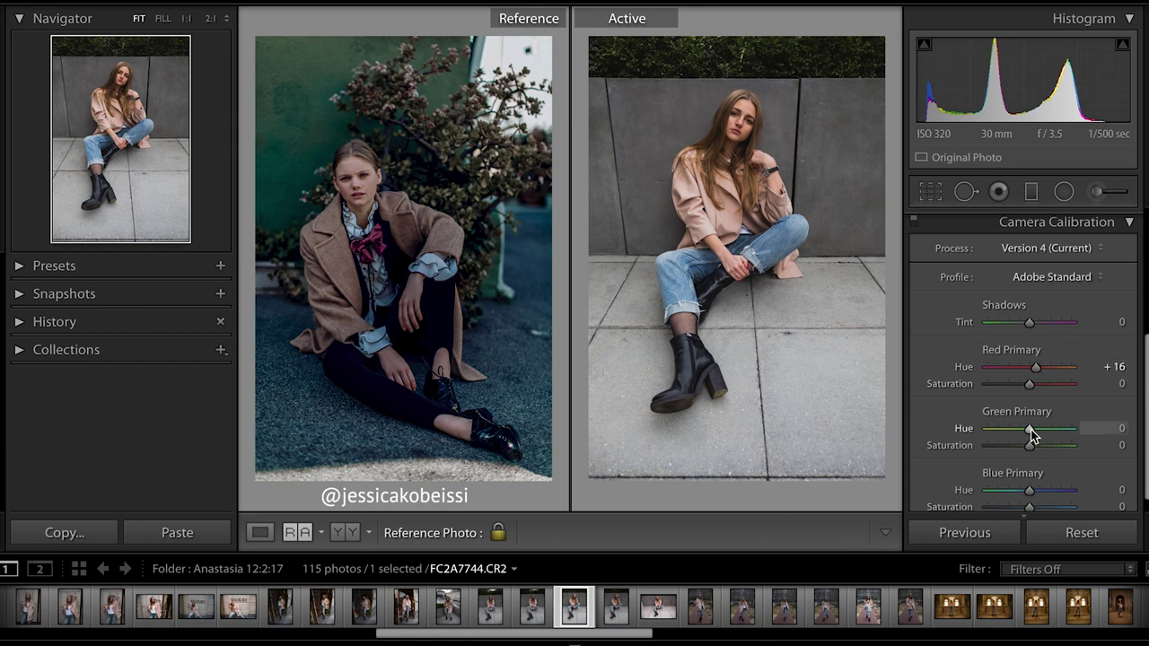
pyautogui.moveTo(1031, 429)
pyautogui.mouseDown()
pyautogui.moveTo(1016, 432)
pyautogui.moveTo(1036, 435)
pyautogui.mouseUp()
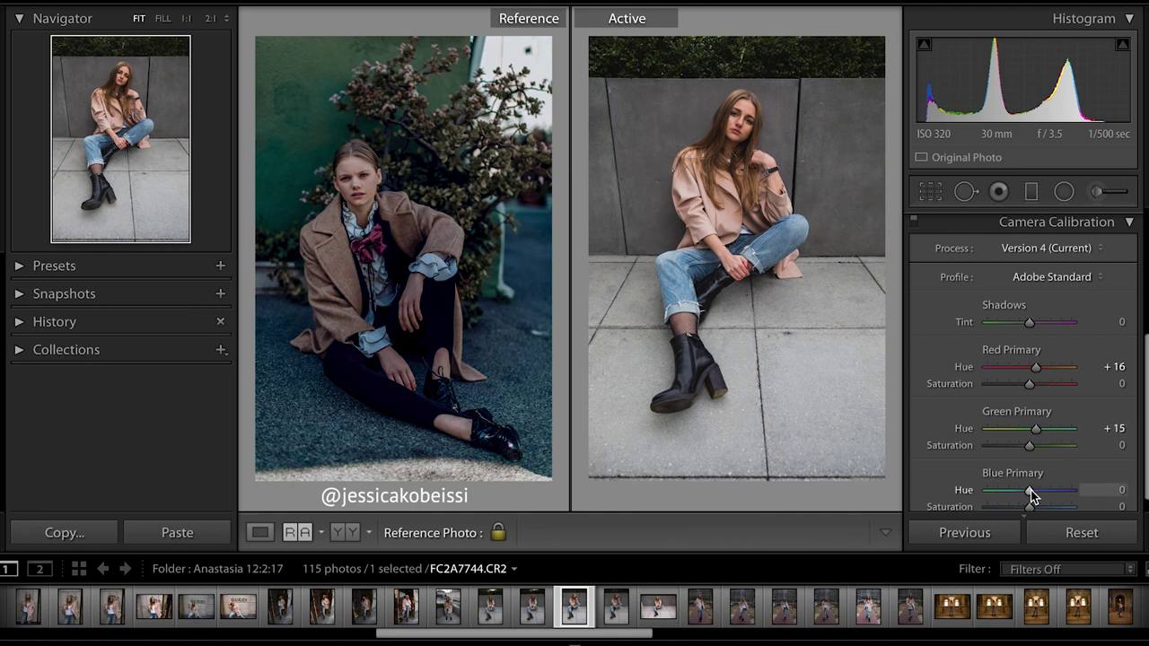
pyautogui.moveTo(1031, 495); pyautogui.dragTo(1032, 494)
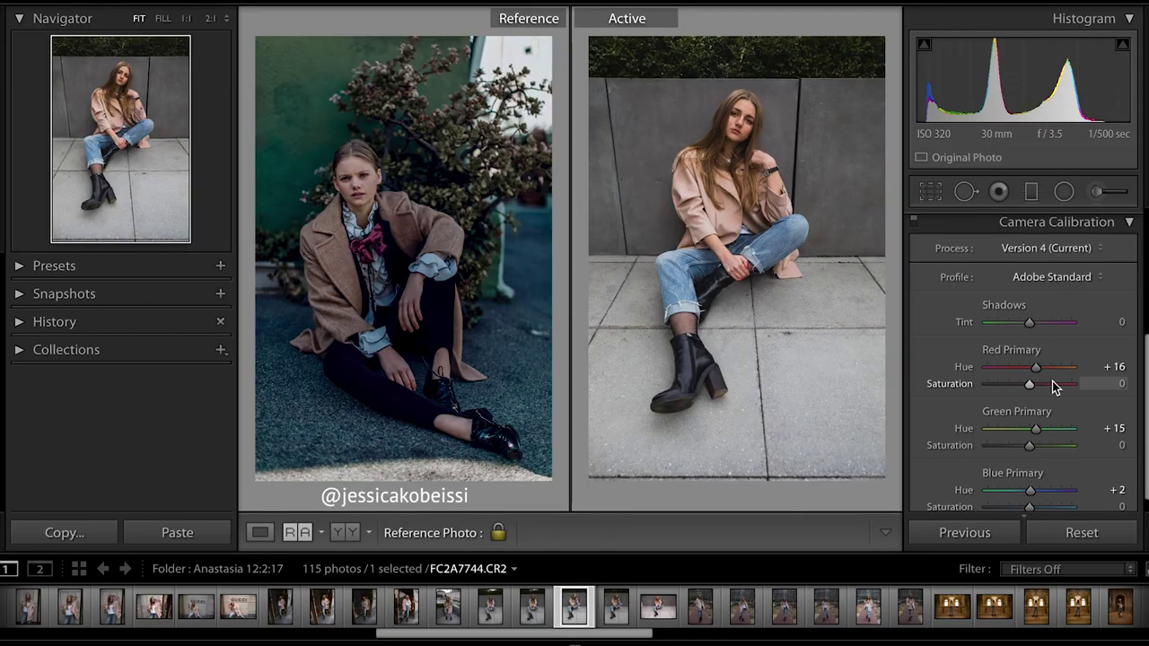
# Step: Shift the Camera Calibration shadows tint toward green, to -7
pyautogui.scroll(1, 1046, 377)
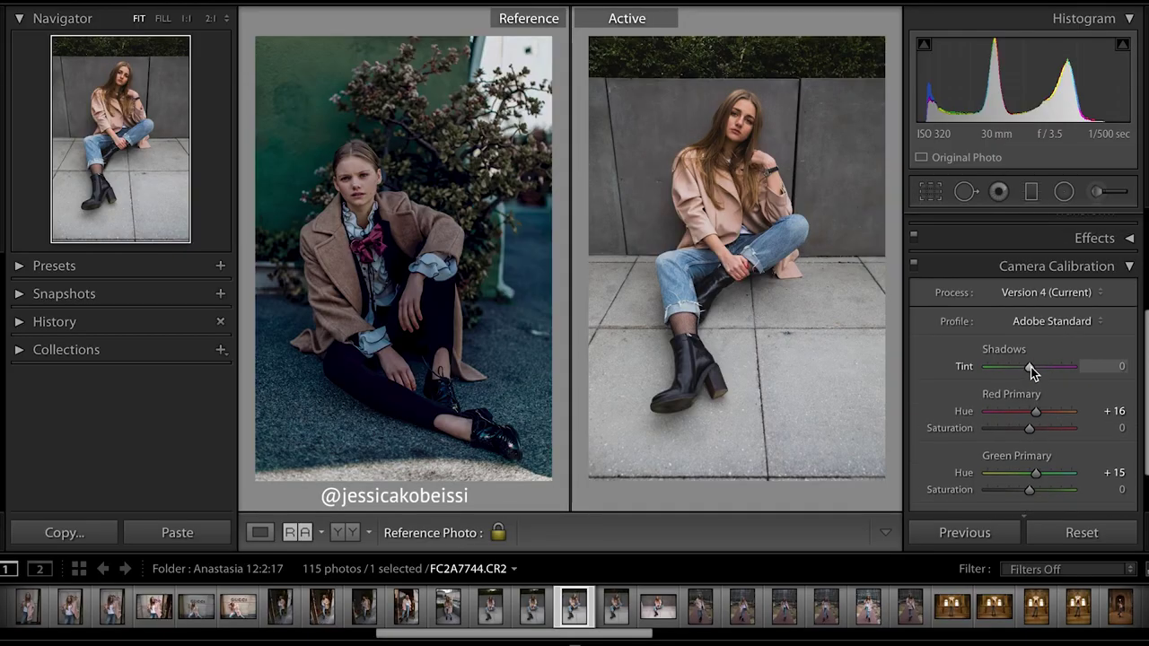
pyautogui.moveTo(1030, 367)
pyautogui.mouseDown()
pyautogui.moveTo(1067, 367)
pyautogui.moveTo(1002, 372)
pyautogui.moveTo(1029, 373)
pyautogui.mouseUp()
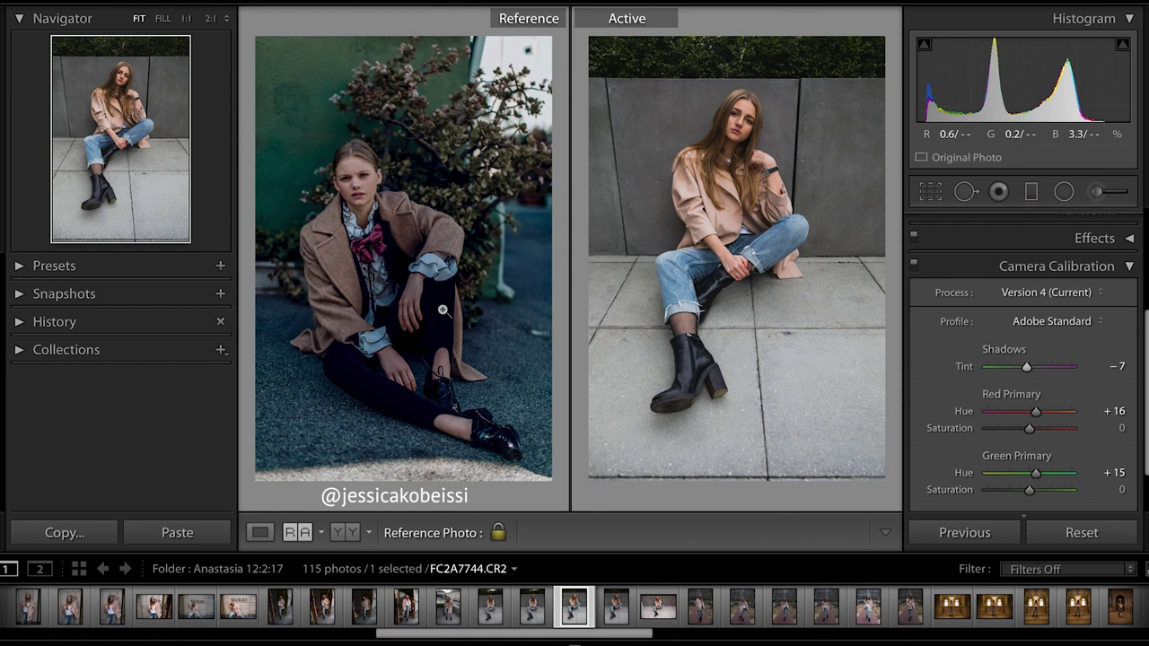
pyautogui.click(1130, 267)
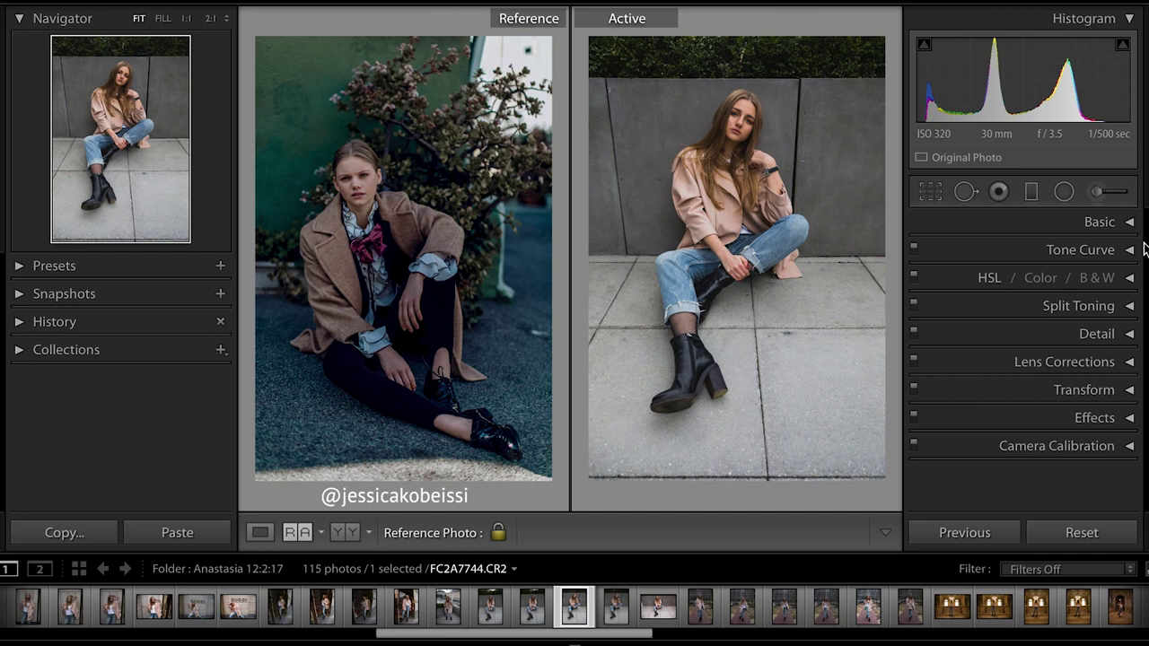
# Step: Cool the active photo's white balance to a Temp of 4,650 and a Tint of -3
pyautogui.click(1133, 223)
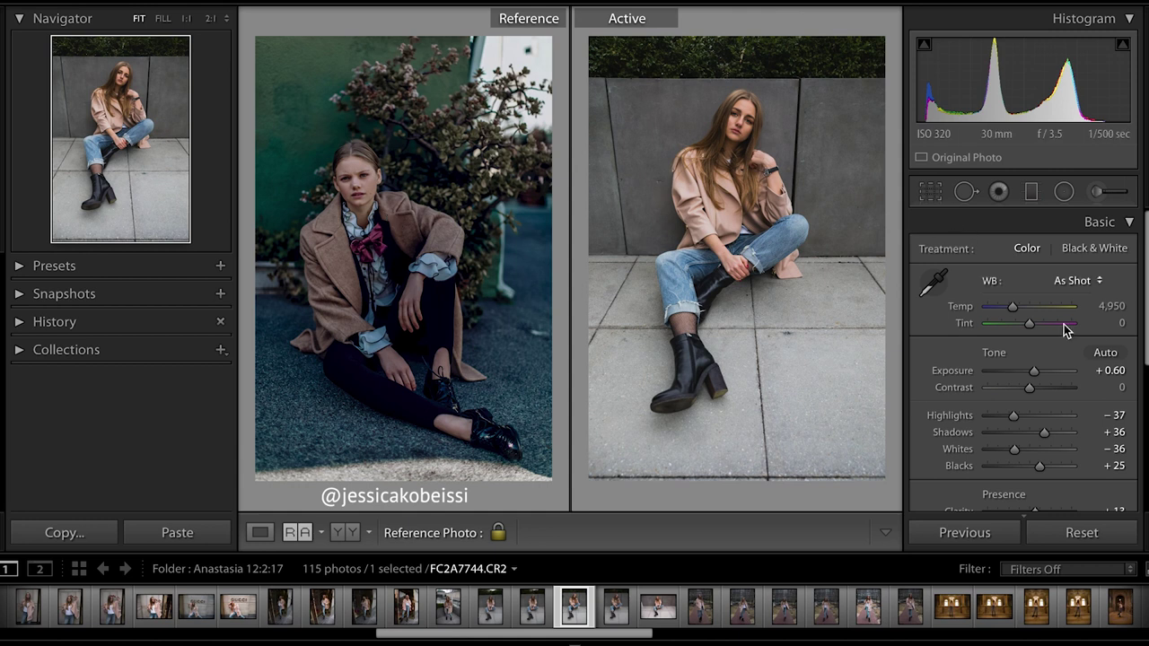
pyautogui.click(1111, 306)
pyautogui.write('4900')
pyautogui.press('Return')
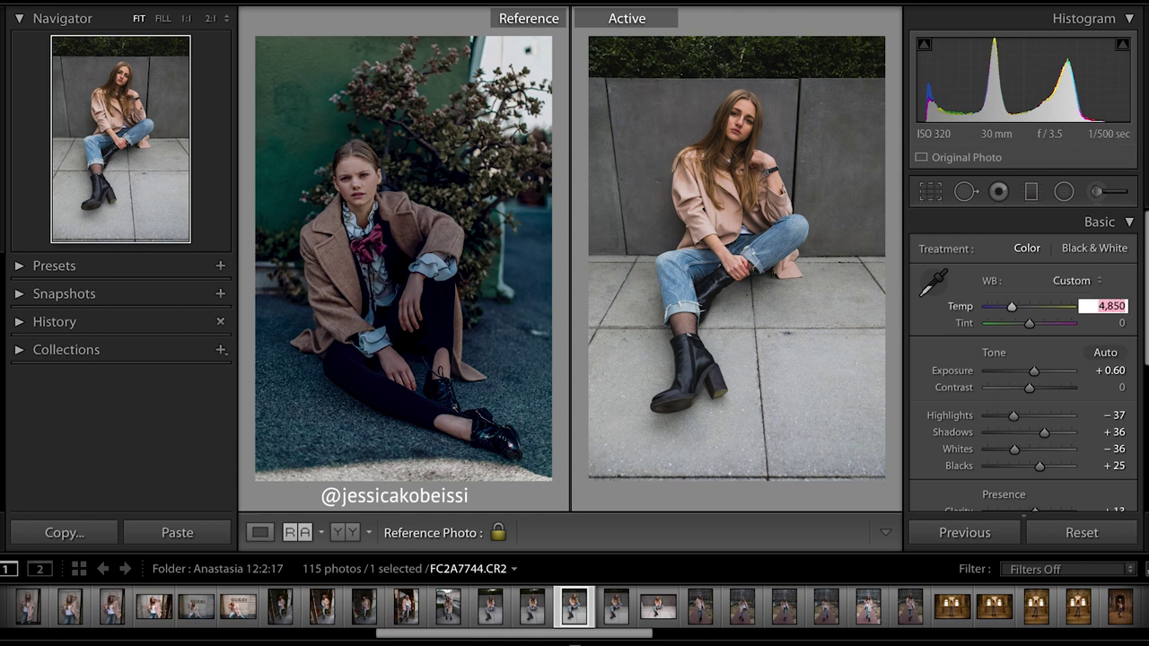
pyautogui.press('Down')
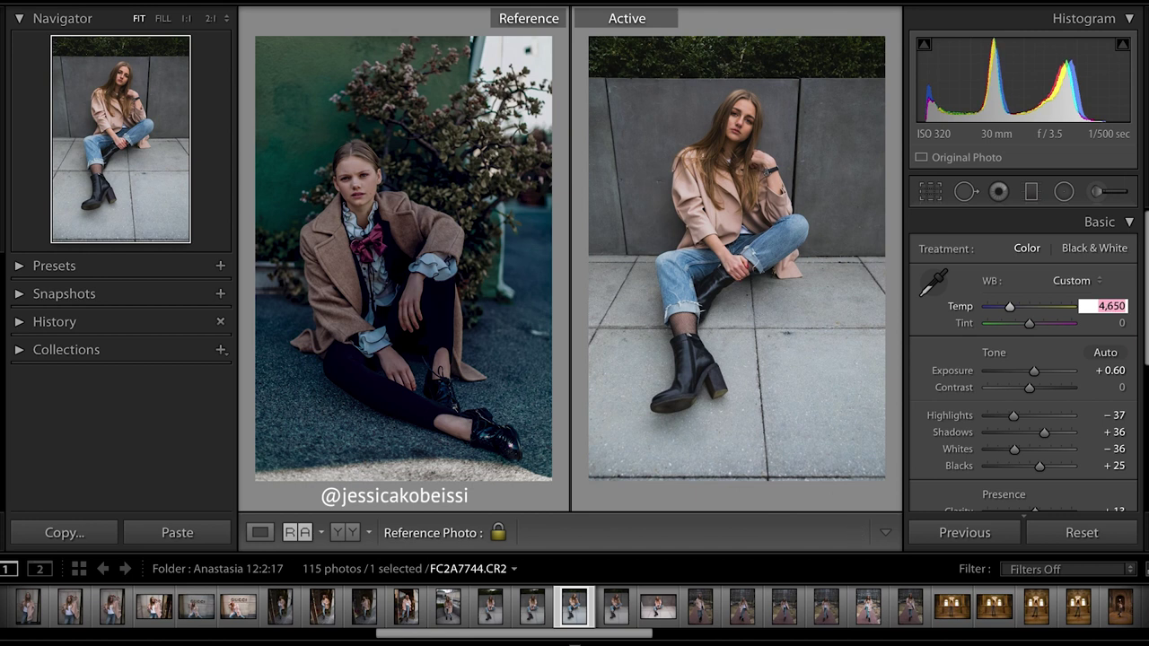
pyautogui.press('Return')
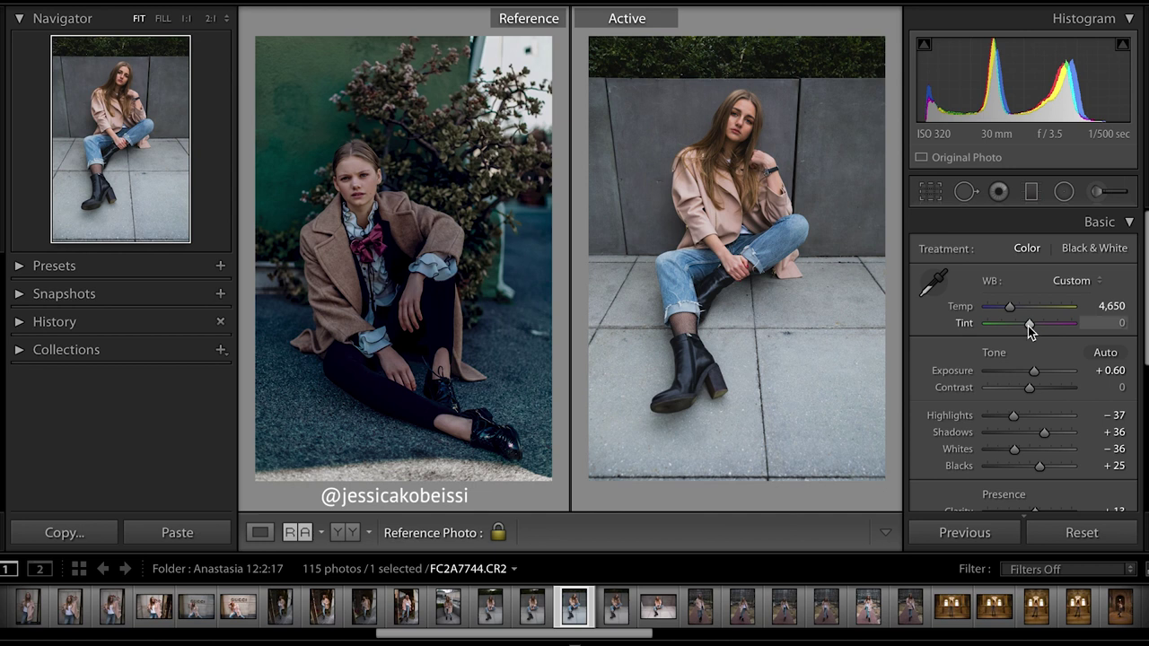
pyautogui.moveTo(1028, 325); pyautogui.dragTo(1027, 325)
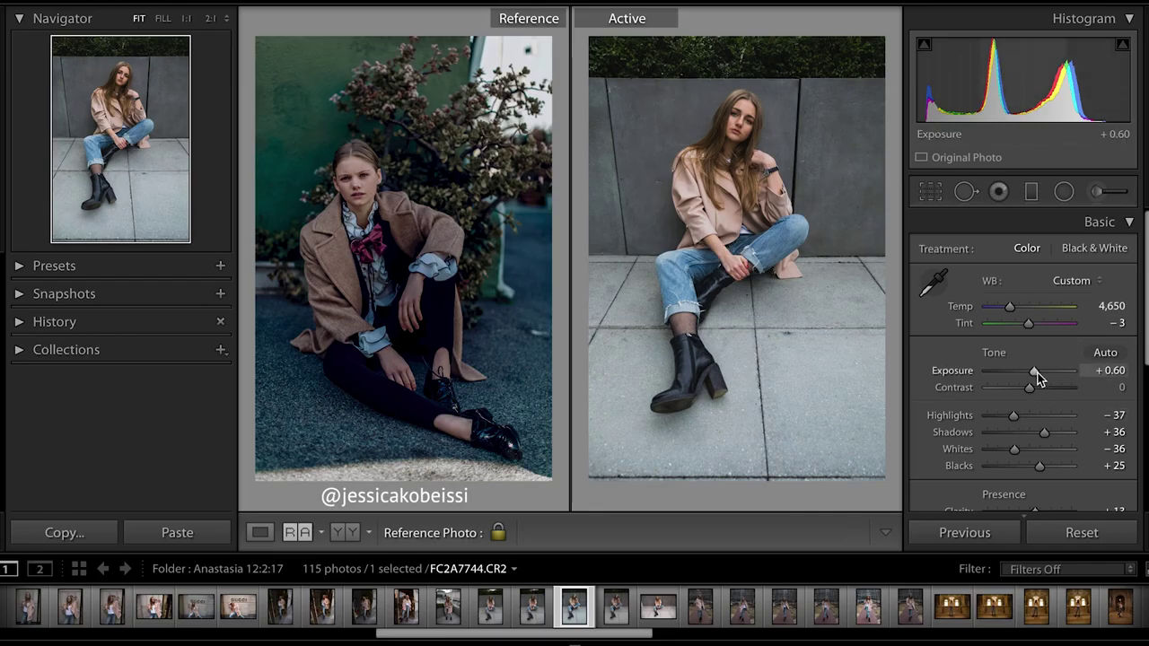
# Step: Raise the active photo's Contrast to +19 and lower both Vibrance and Saturation to -10
pyautogui.moveTo(1031, 387); pyautogui.dragTo(1039, 387)
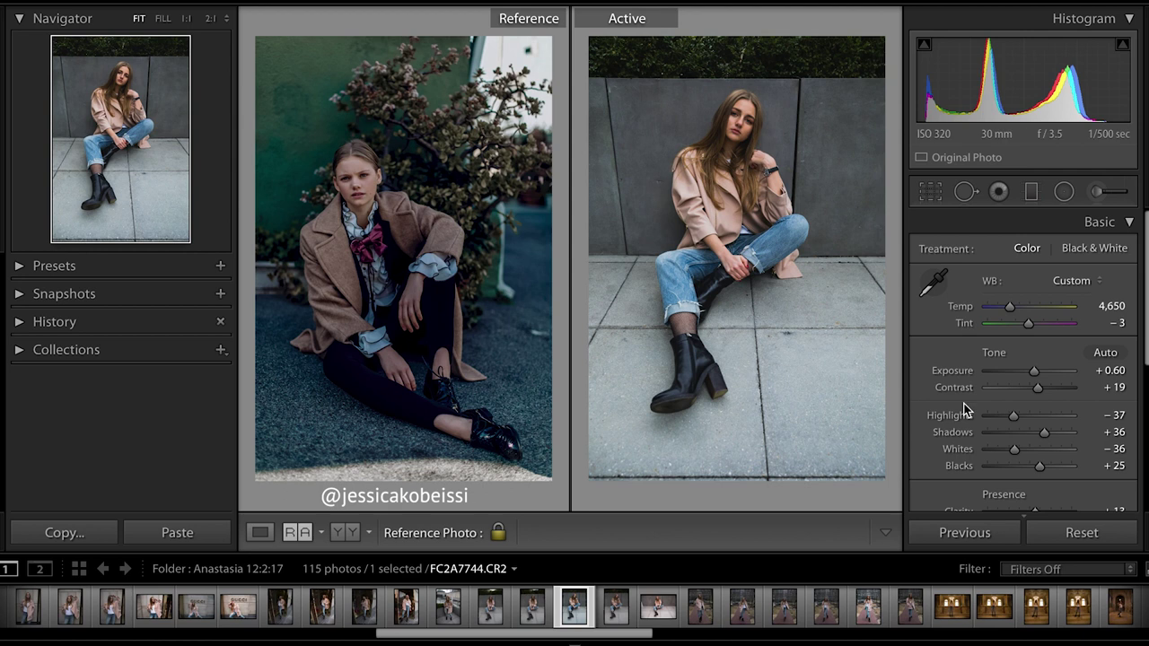
pyautogui.scroll(-3, 1037, 409)
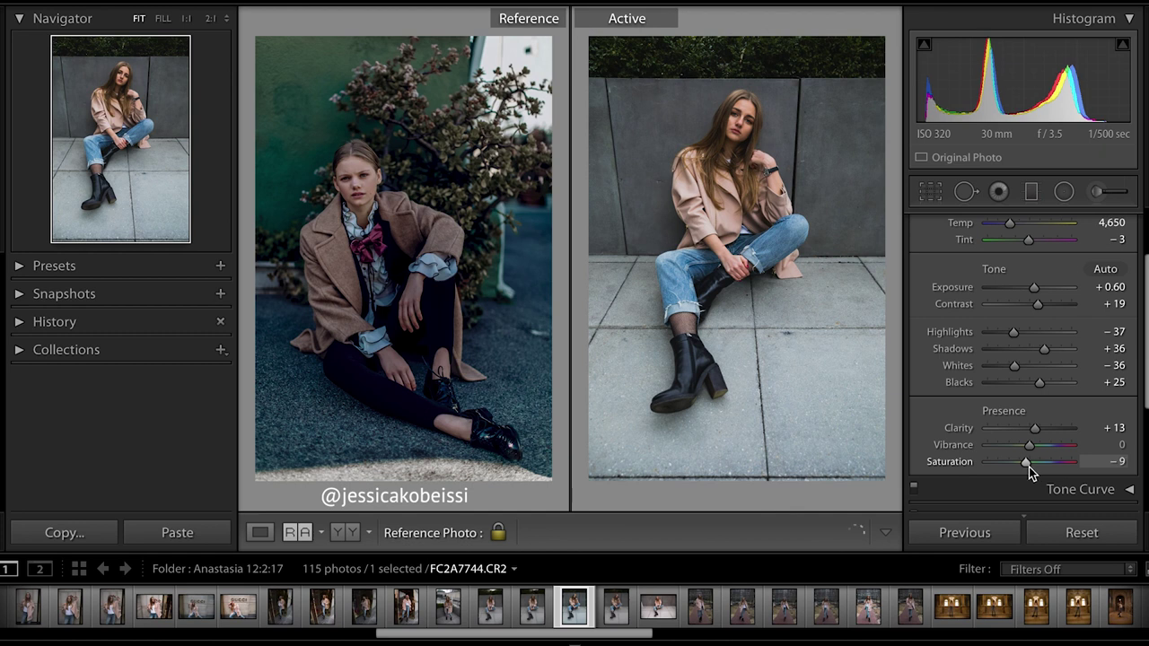
pyautogui.scroll(-3, 1028, 467)
pyautogui.scroll(2, 1028, 466)
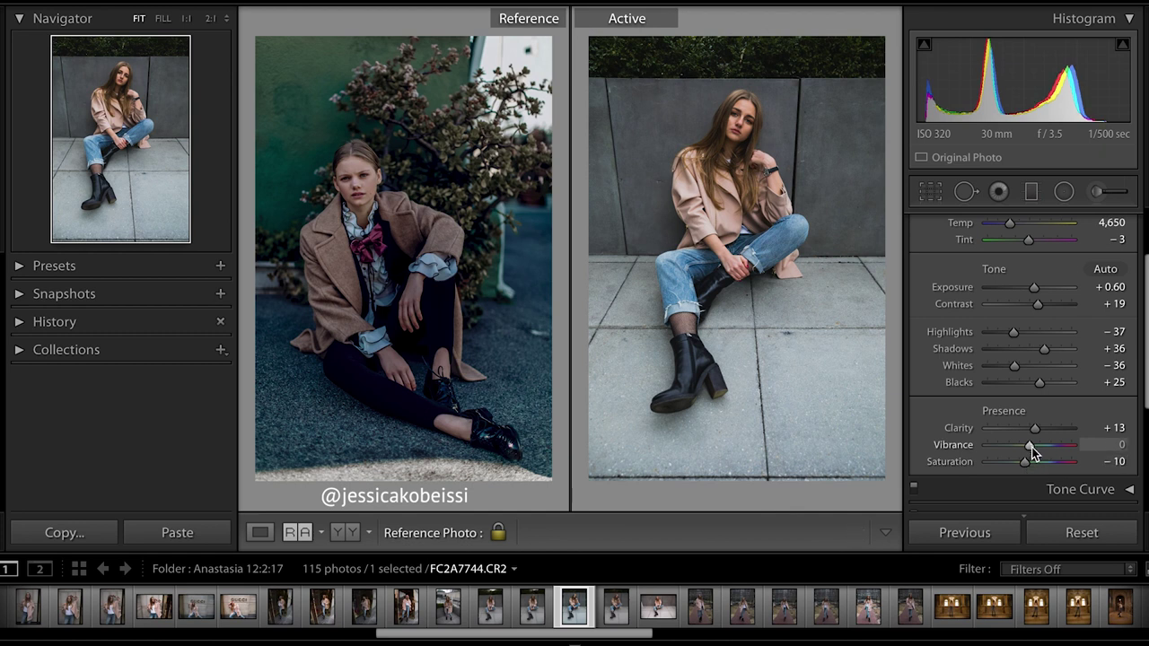
pyautogui.scroll(-5, 1028, 448)
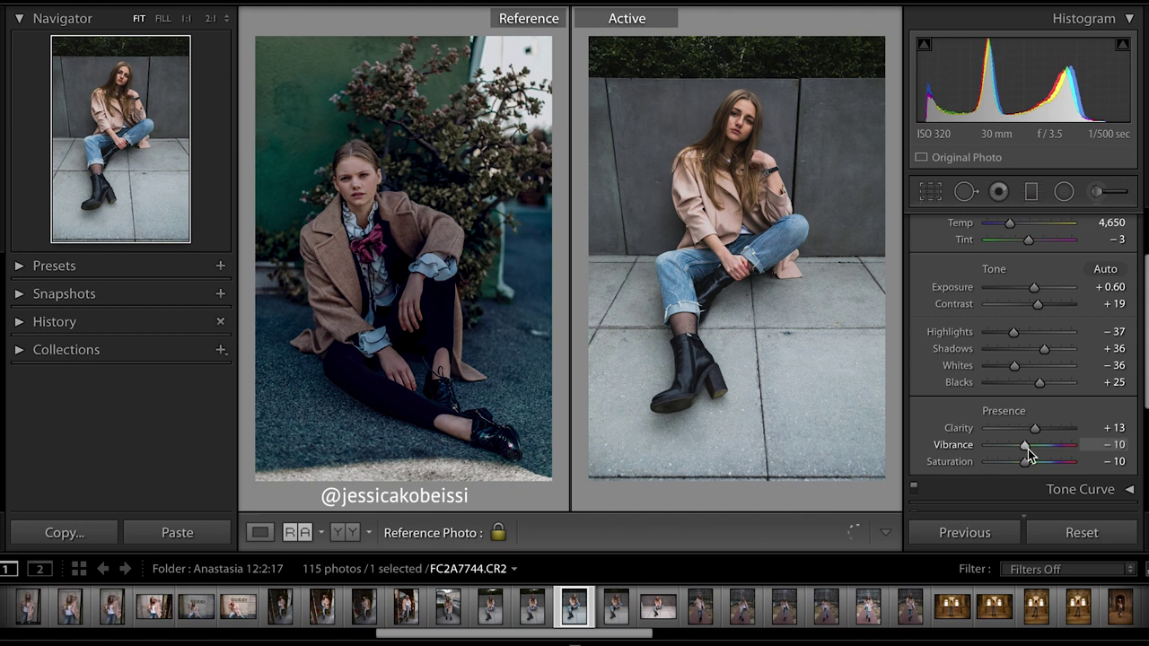
pyautogui.scroll(5, 1028, 449)
pyautogui.scroll(3, 1118, 260)
pyautogui.click(1128, 226)
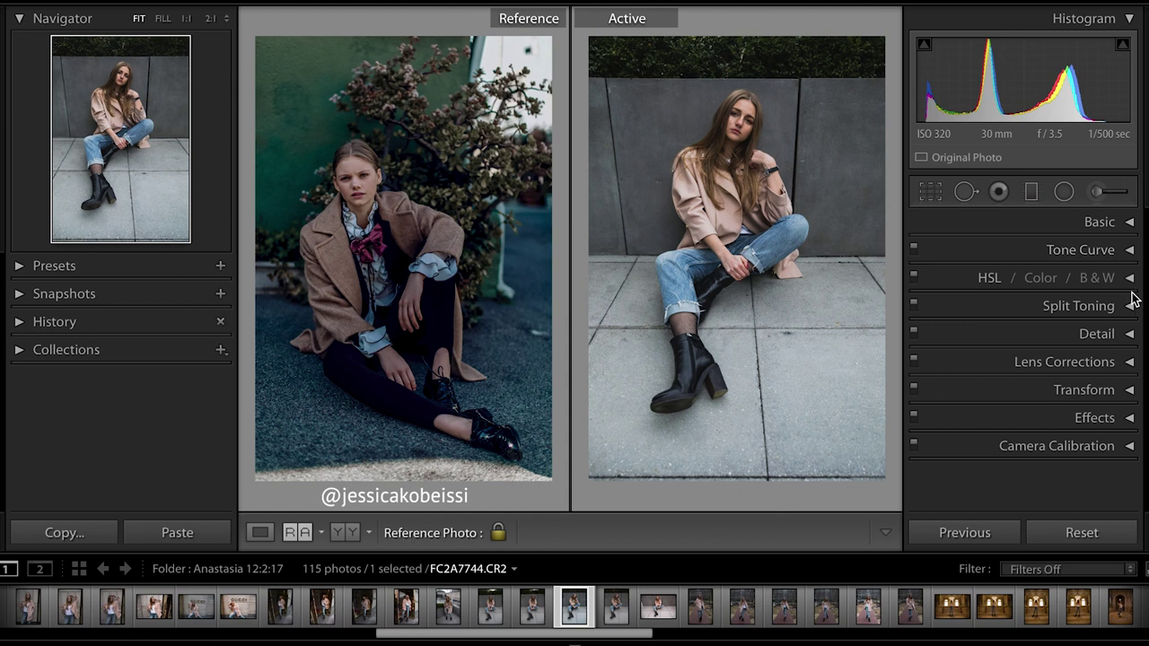
# Step: Raise the HSL saturation of red to +15, purple to +20 and blue to +15
pyautogui.click(1131, 279)
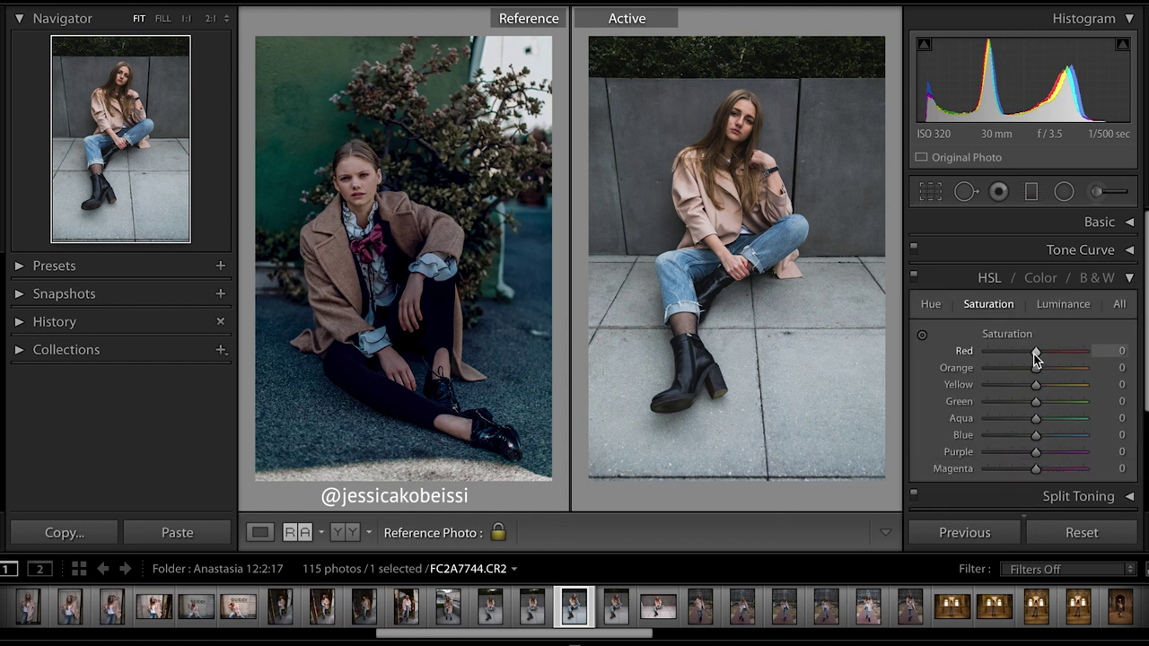
pyautogui.moveTo(1034, 353); pyautogui.dragTo(1040, 354)
pyautogui.click(1037, 452)
pyautogui.moveTo(1039, 454); pyautogui.dragTo(1045, 453)
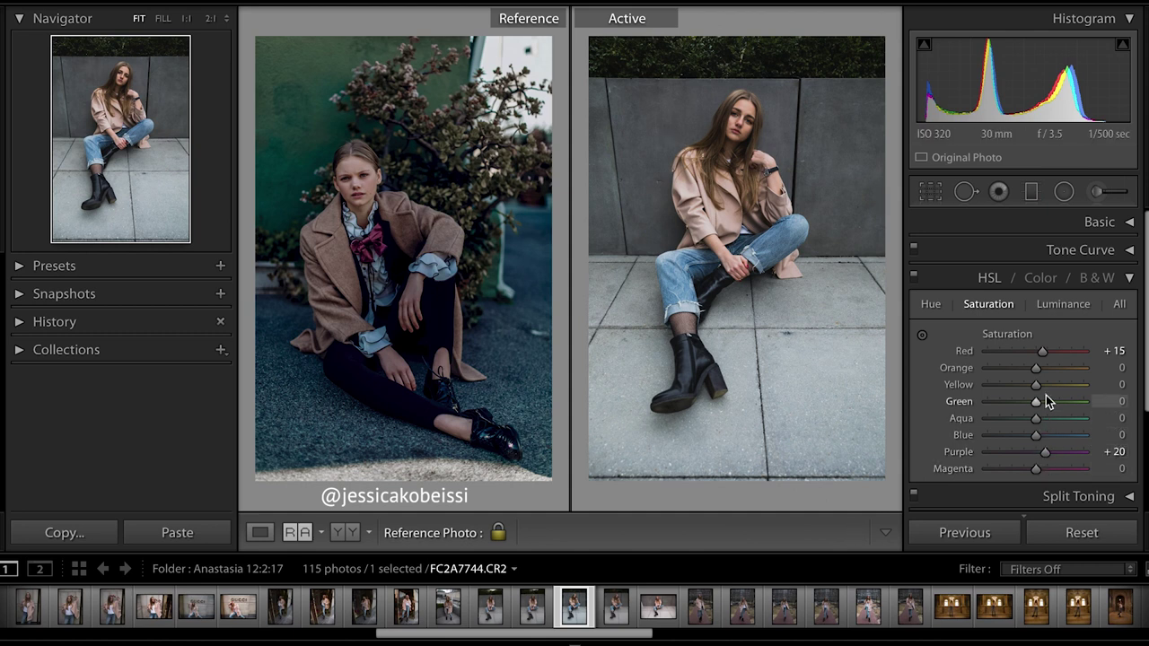
pyautogui.moveTo(1038, 437); pyautogui.dragTo(1042, 436)
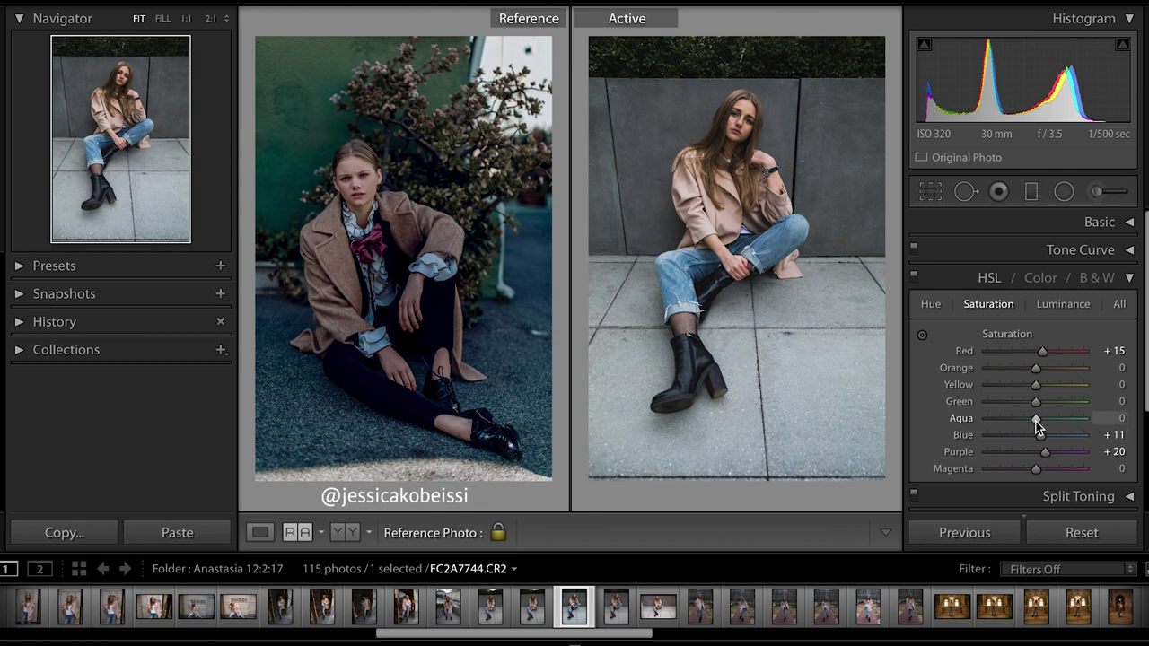
pyautogui.moveTo(1043, 438); pyautogui.dragTo(1045, 439)
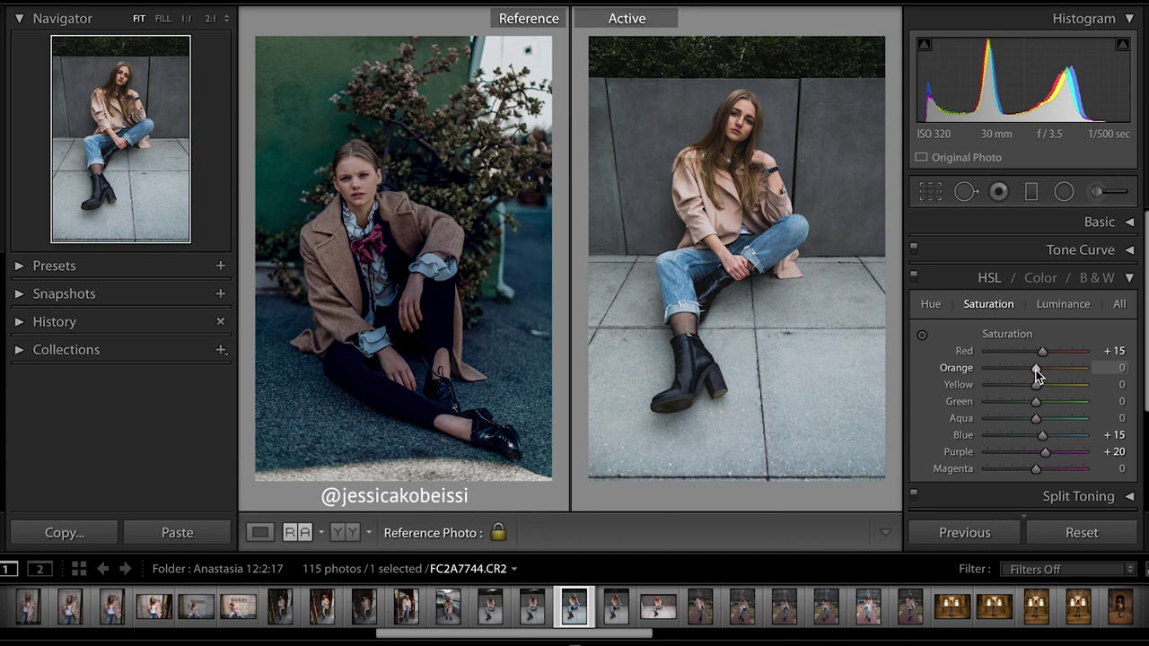
# Step: Set the HSL saturation of orange to -10 and yellow to +20
pyautogui.moveTo(1037, 370); pyautogui.dragTo(1044, 370)
pyautogui.moveTo(1039, 370); pyautogui.dragTo(1027, 368)
pyautogui.moveTo(1026, 387)
pyautogui.mouseDown()
pyautogui.moveTo(1080, 387)
pyautogui.moveTo(1032, 392)
pyautogui.moveTo(1077, 387)
pyautogui.moveTo(1047, 391)
pyautogui.mouseUp()
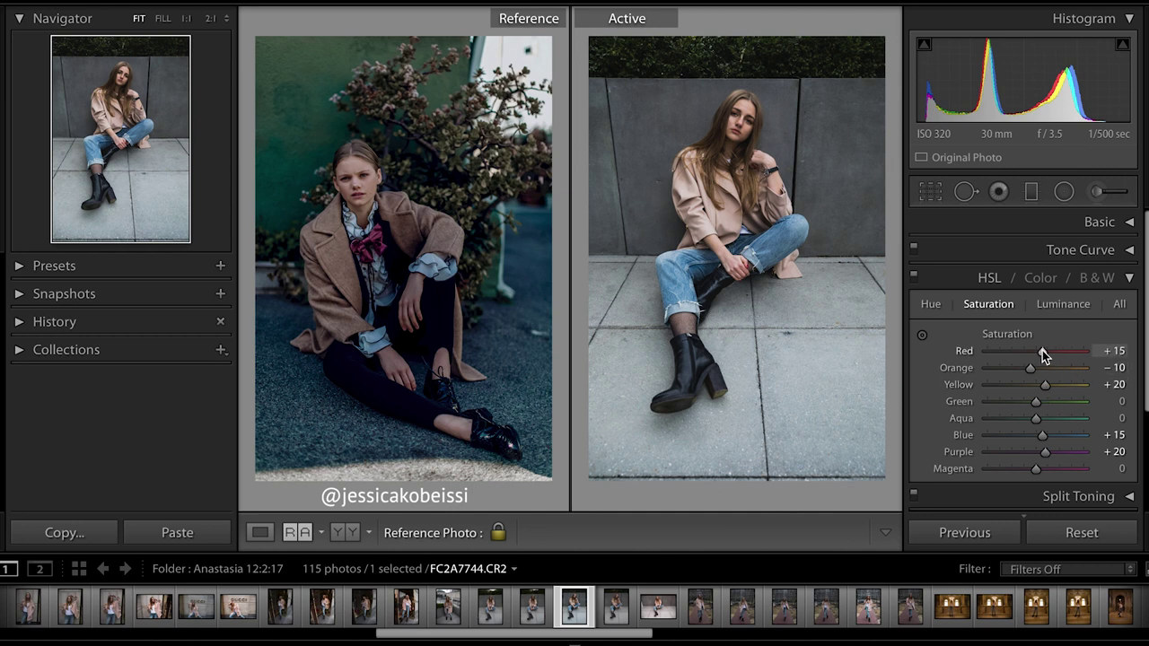
# Step: Darken the HSL luminance of blue to -13 and aqua to -6
pyautogui.click(1063, 305)
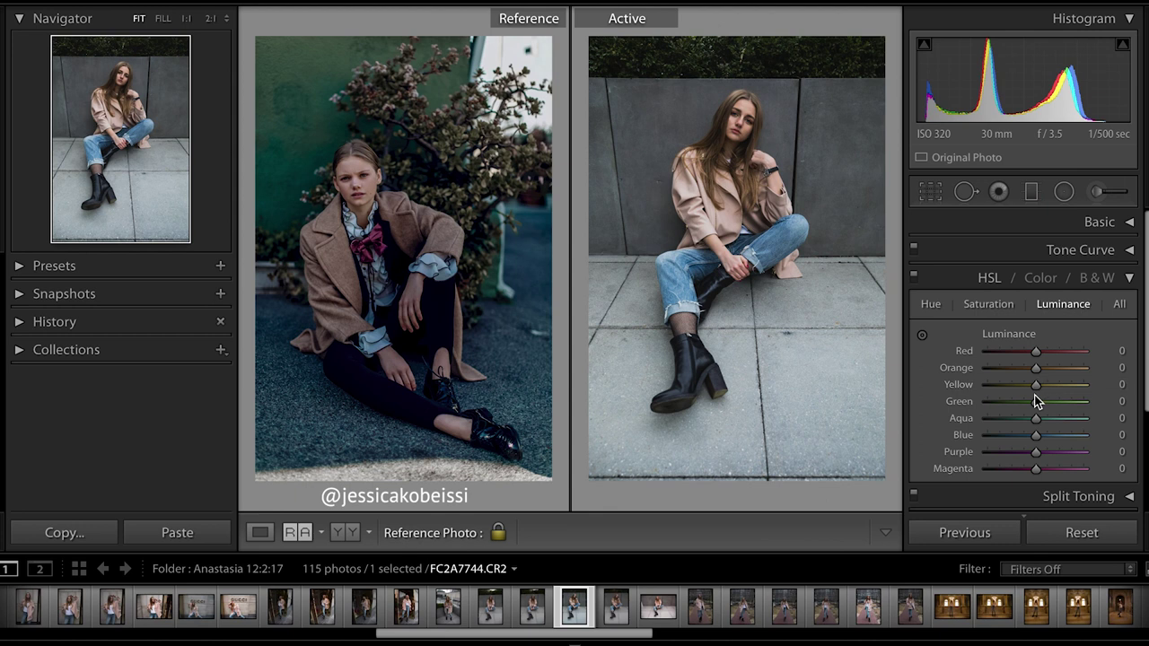
pyautogui.moveTo(1111, 402); pyautogui.dragTo(896, 419)
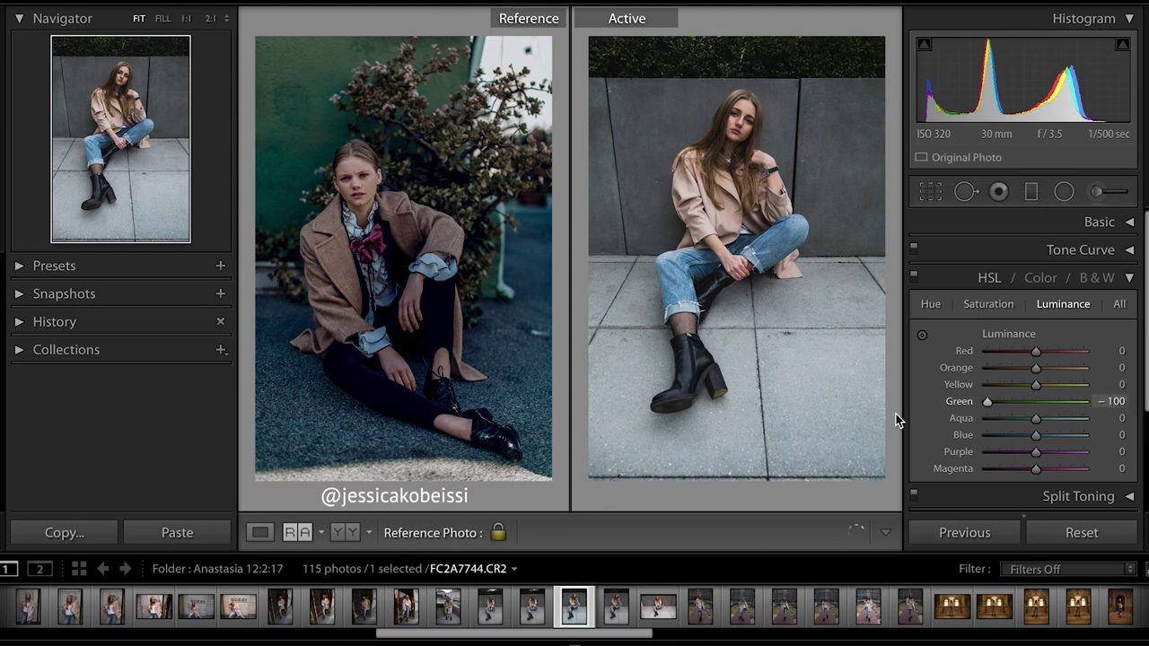
pyautogui.hotkey('ctrl', 'z')
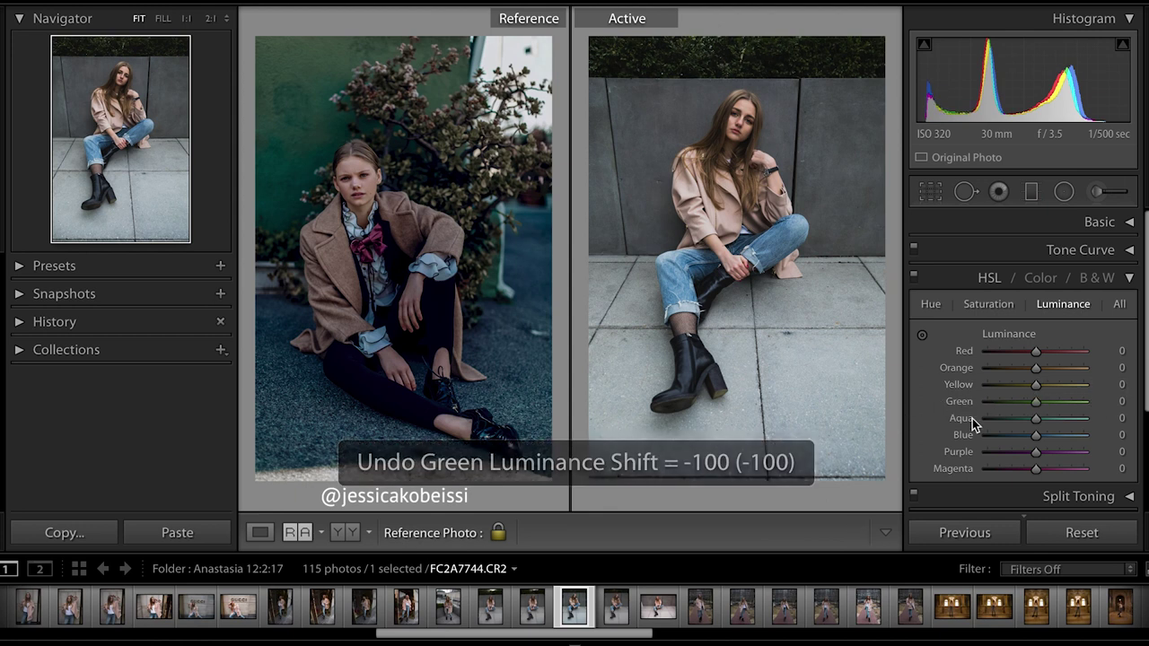
pyautogui.moveTo(1035, 436)
pyautogui.mouseDown()
pyautogui.moveTo(1020, 438)
pyautogui.moveTo(1036, 437)
pyautogui.moveTo(1031, 422)
pyautogui.mouseUp()
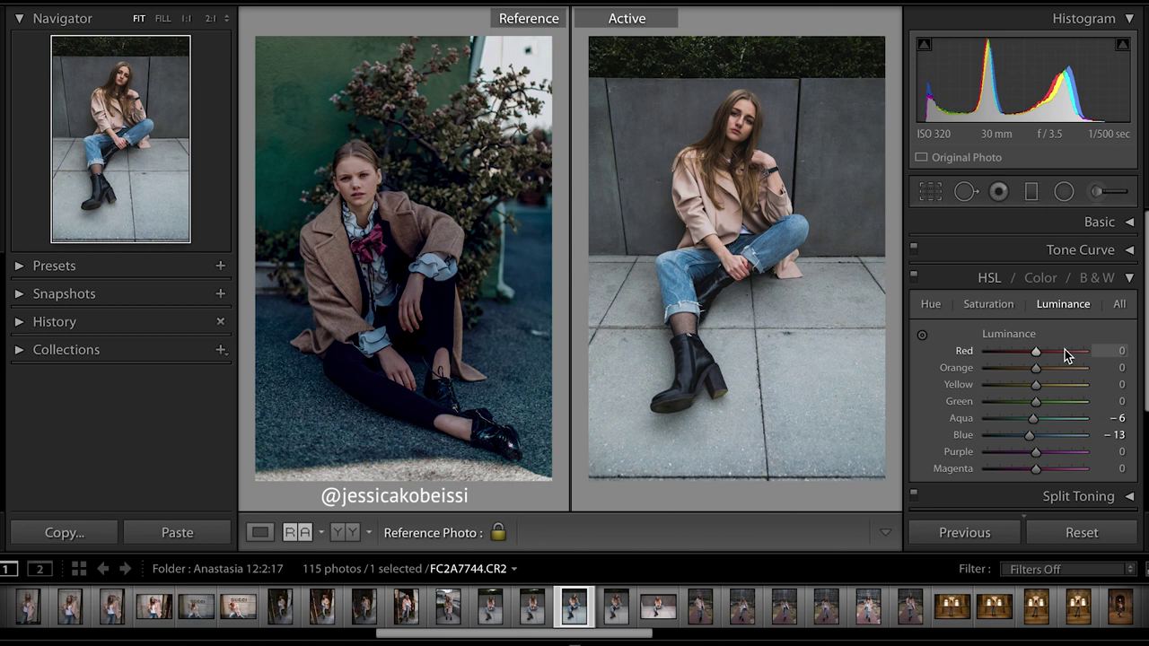
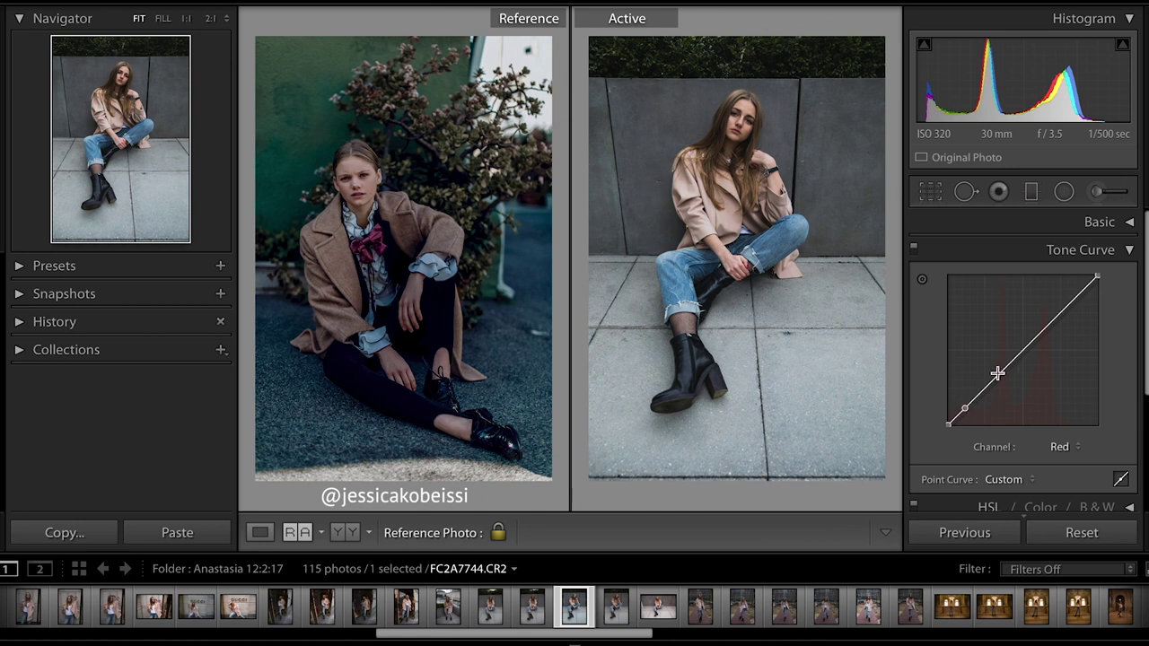
# Step: Shape the green channel's tone curve with a slightly lowered shadow point and an upper-midtone point kept near the diagonal
pyautogui.click(1128, 255)
pyautogui.click(1128, 254)
pyautogui.click(1059, 456)
pyautogui.click(1059, 460)
pyautogui.click(1036, 360)
pyautogui.moveTo(1036, 359); pyautogui.dragTo(1085, 294)
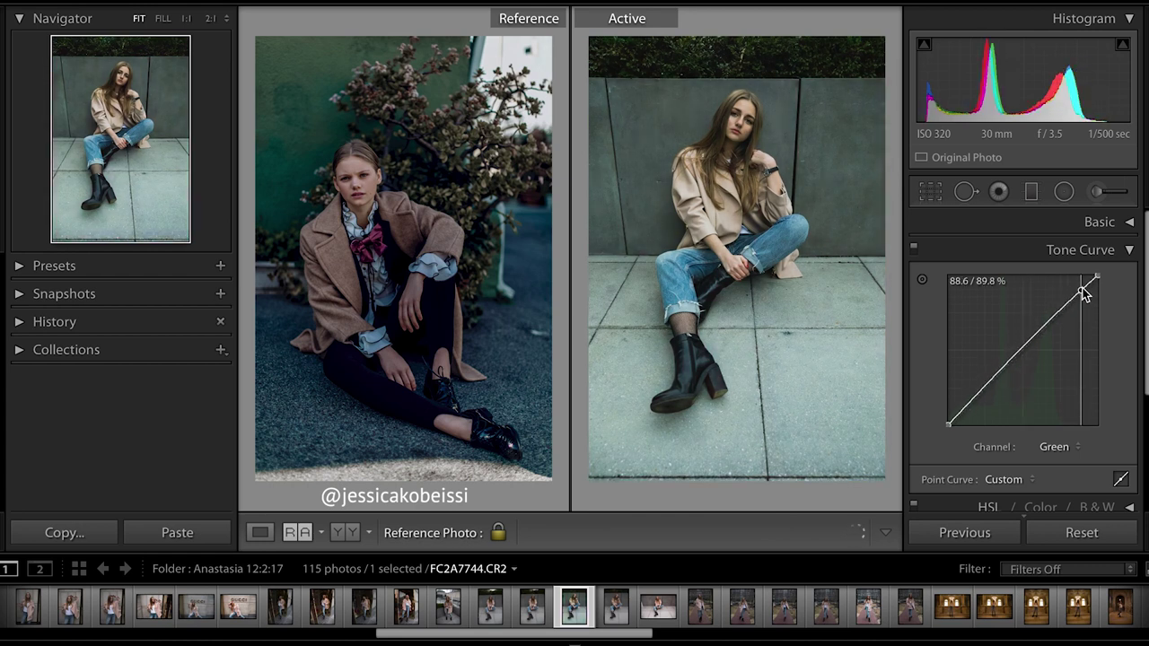
pyautogui.moveTo(1002, 372); pyautogui.dragTo(977, 398)
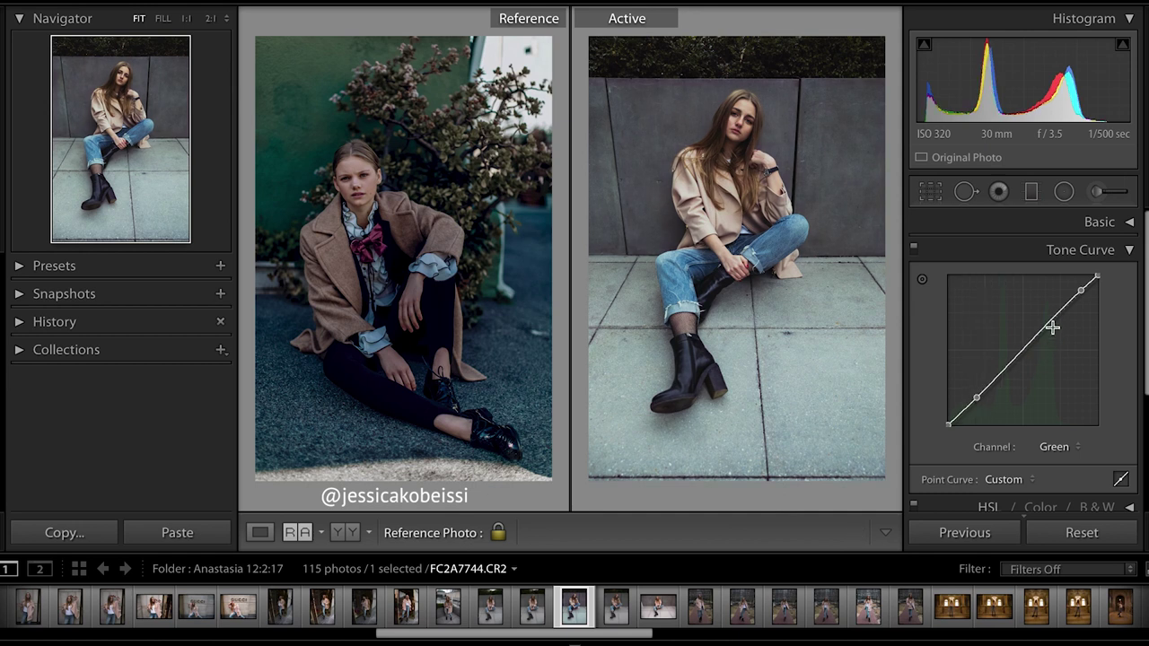
pyautogui.moveTo(1081, 290); pyautogui.dragTo(1042, 331)
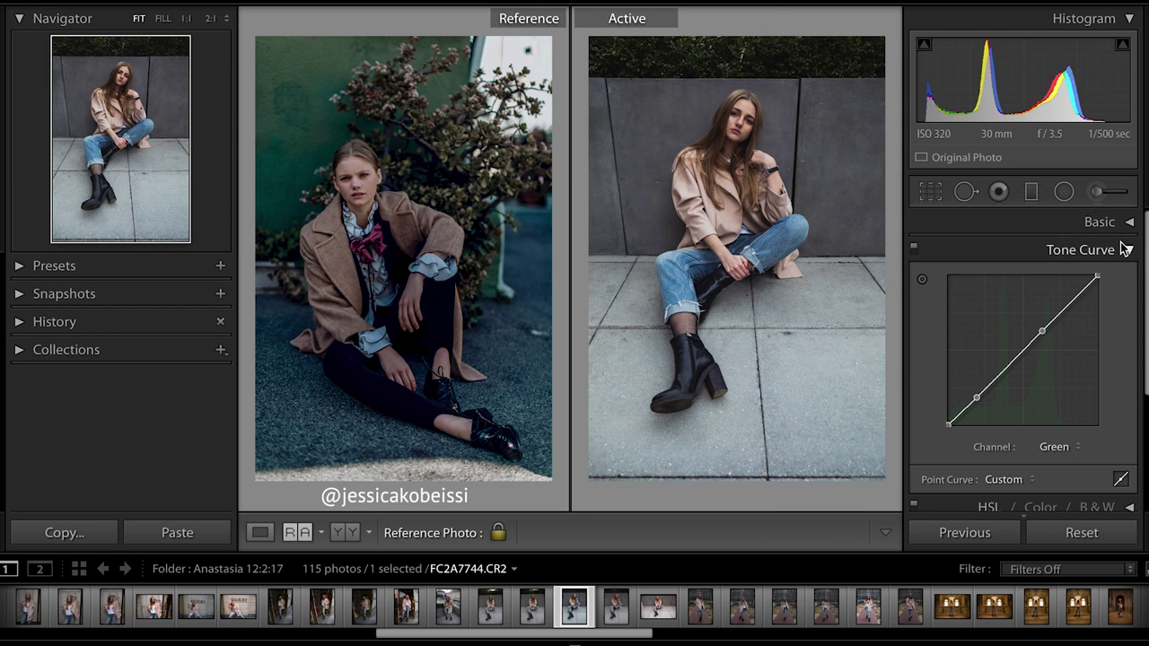
# Step: Shape the blue channel's tone curve with a slightly lowered shadow point and a slightly raised highlight point, and return to the RGB channel
pyautogui.click(1055, 446)
pyautogui.click(1048, 457)
pyautogui.moveTo(1024, 351); pyautogui.dragTo(977, 408)
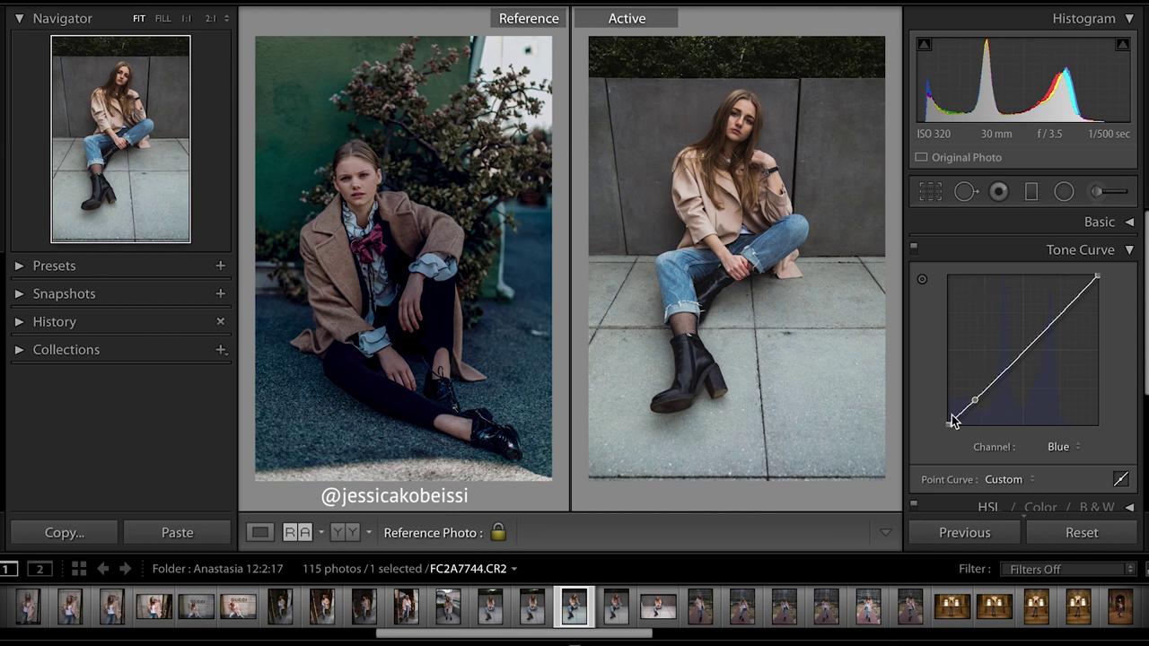
pyautogui.click(1054, 321)
pyautogui.moveTo(1054, 322); pyautogui.dragTo(1052, 322)
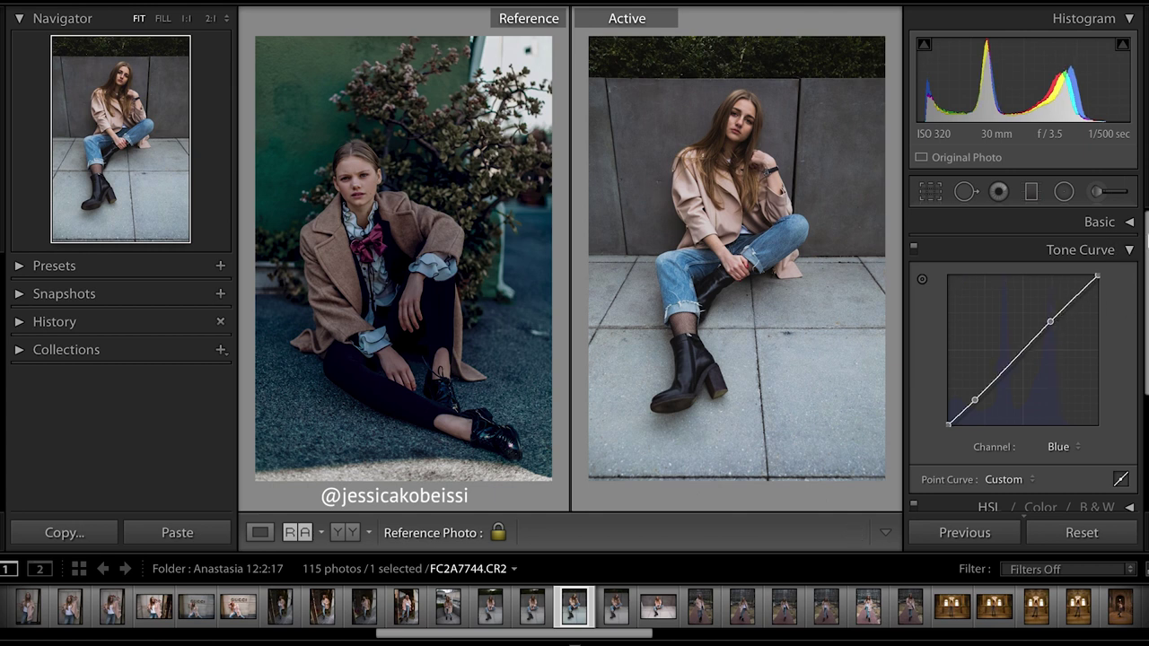
pyautogui.click(1061, 448)
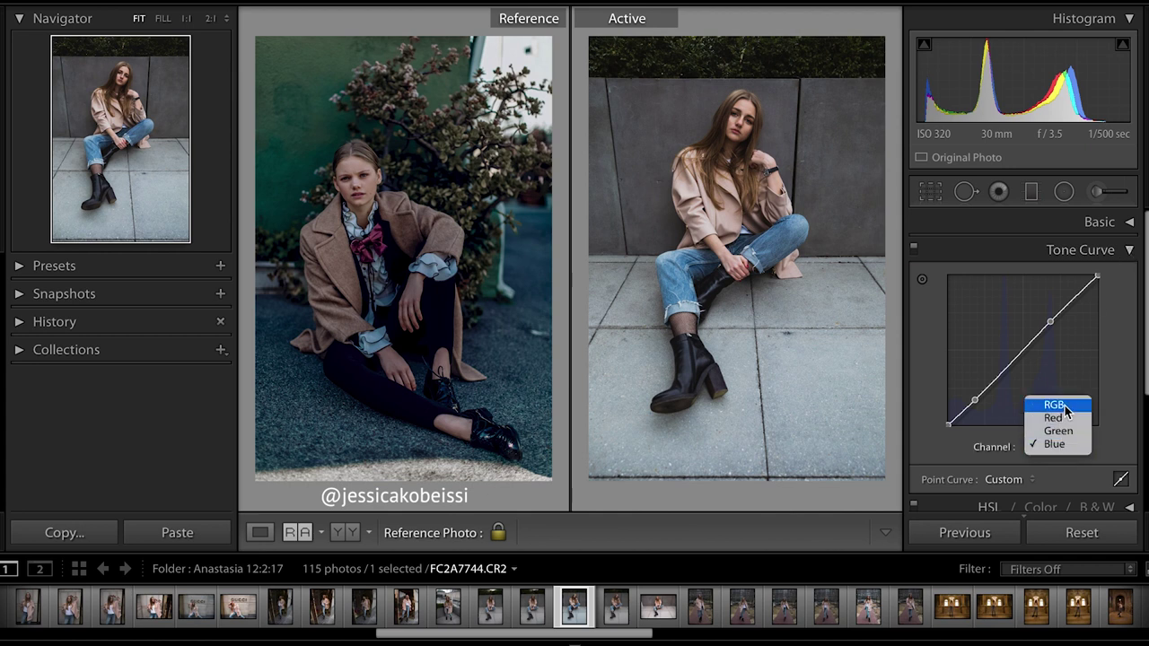
pyautogui.click(1058, 411)
pyautogui.click(1129, 250)
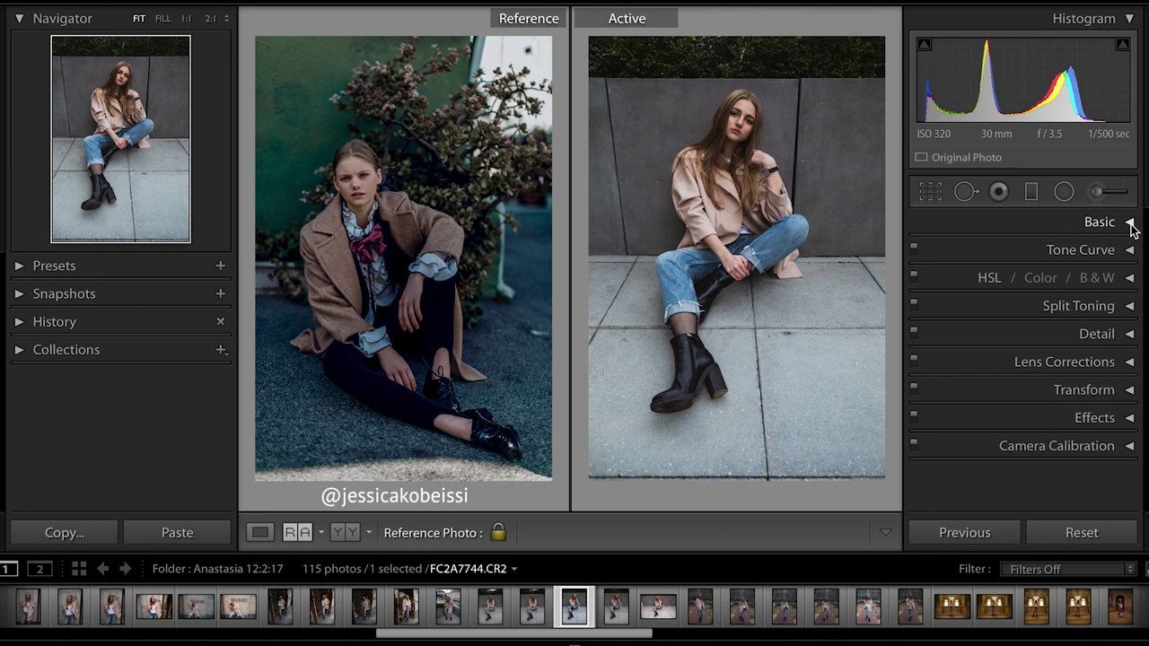
# Step: Set the active photo's Vibrance to -5
pyautogui.click(1131, 225)
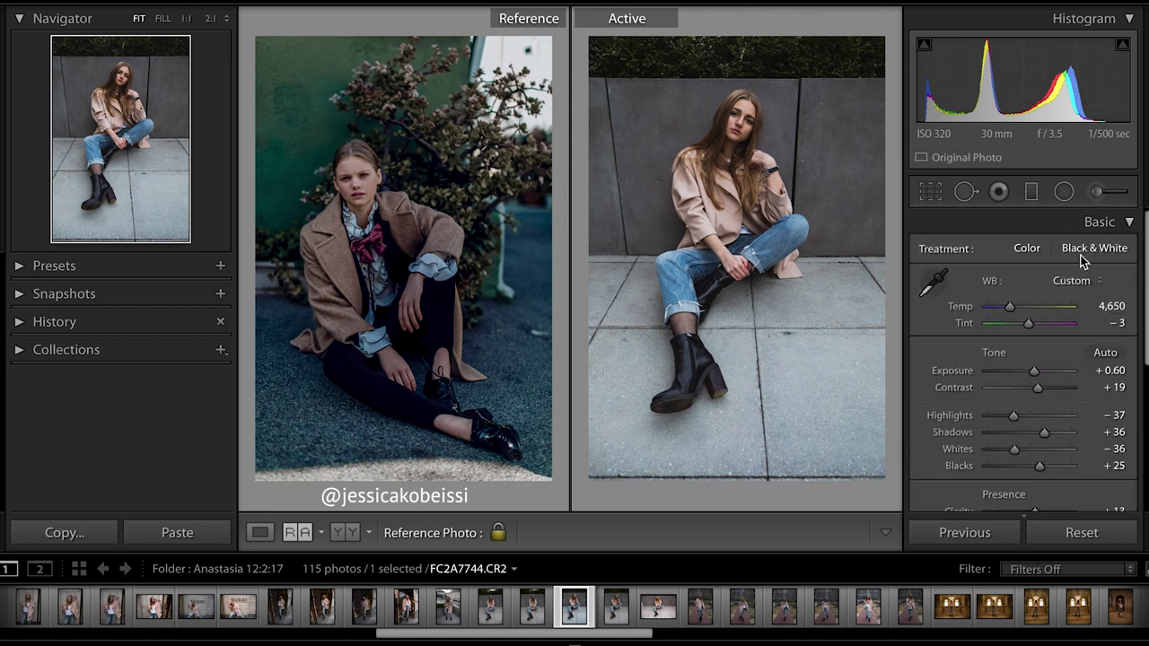
pyautogui.scroll(-5, 1076, 274)
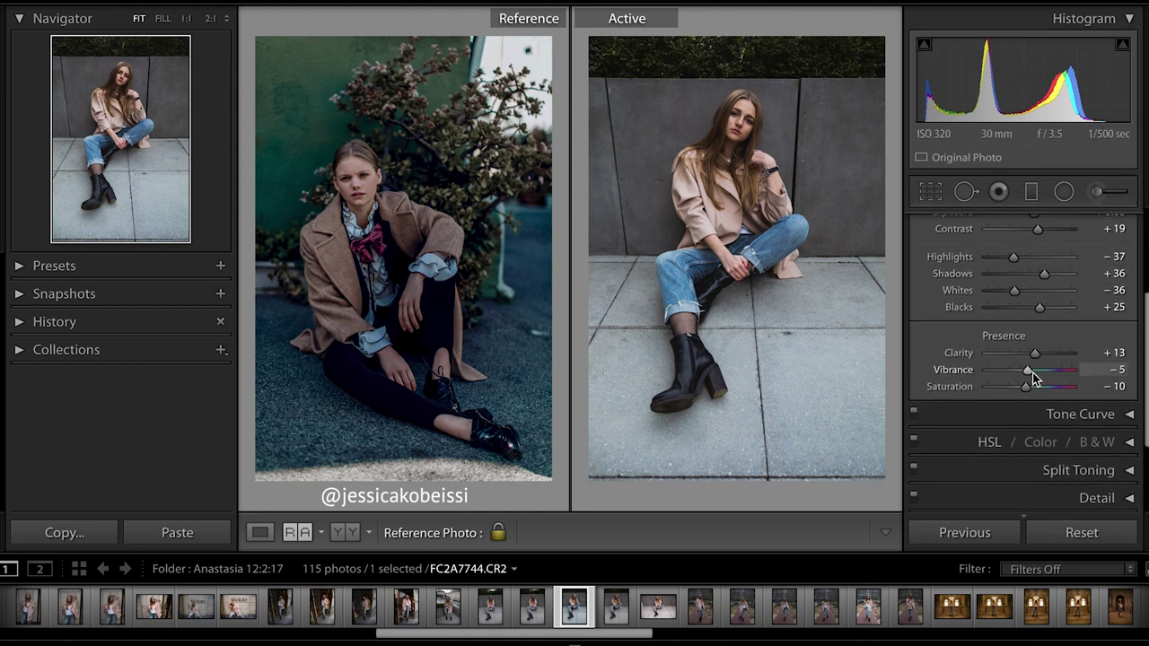
pyautogui.scroll(1, 1020, 318)
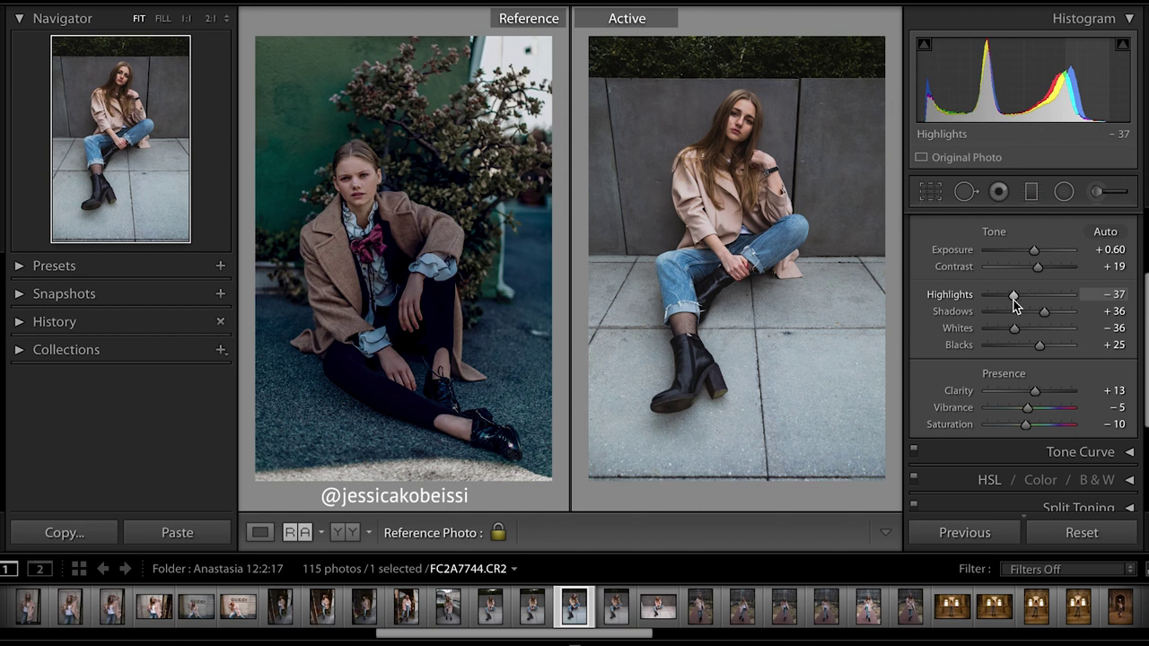
# Step: Set the active photo's Highlights and Whites to -26 each and its Exposure to +0.40
pyautogui.moveTo(1013, 299); pyautogui.dragTo(1020, 331)
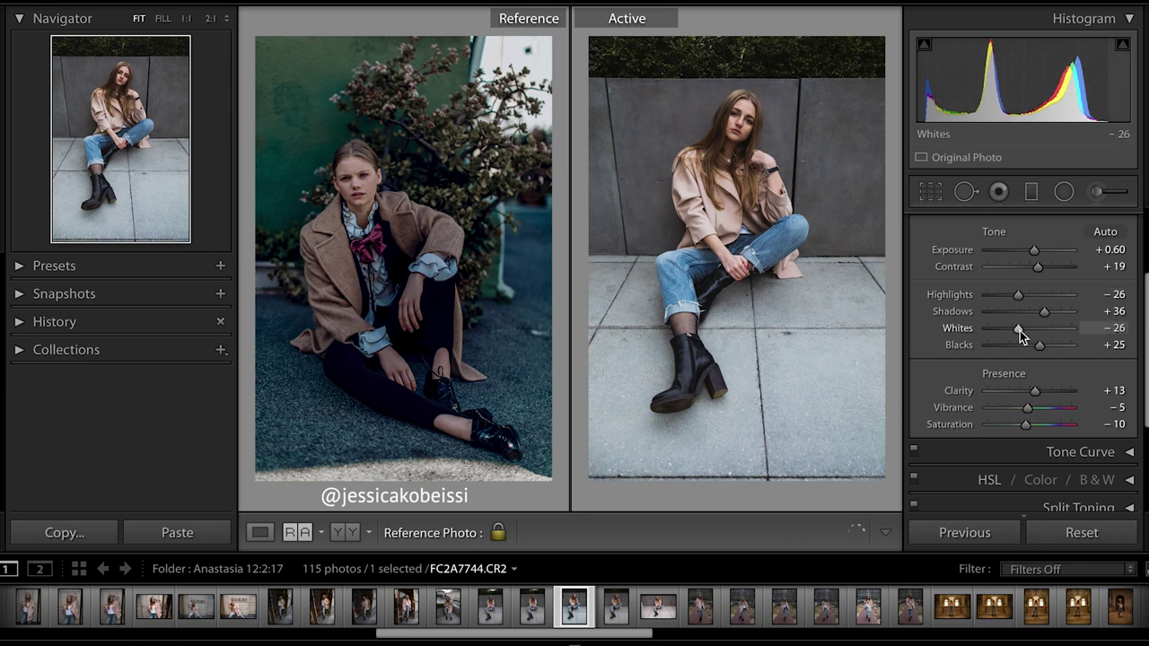
pyautogui.moveTo(1035, 254); pyautogui.dragTo(1033, 254)
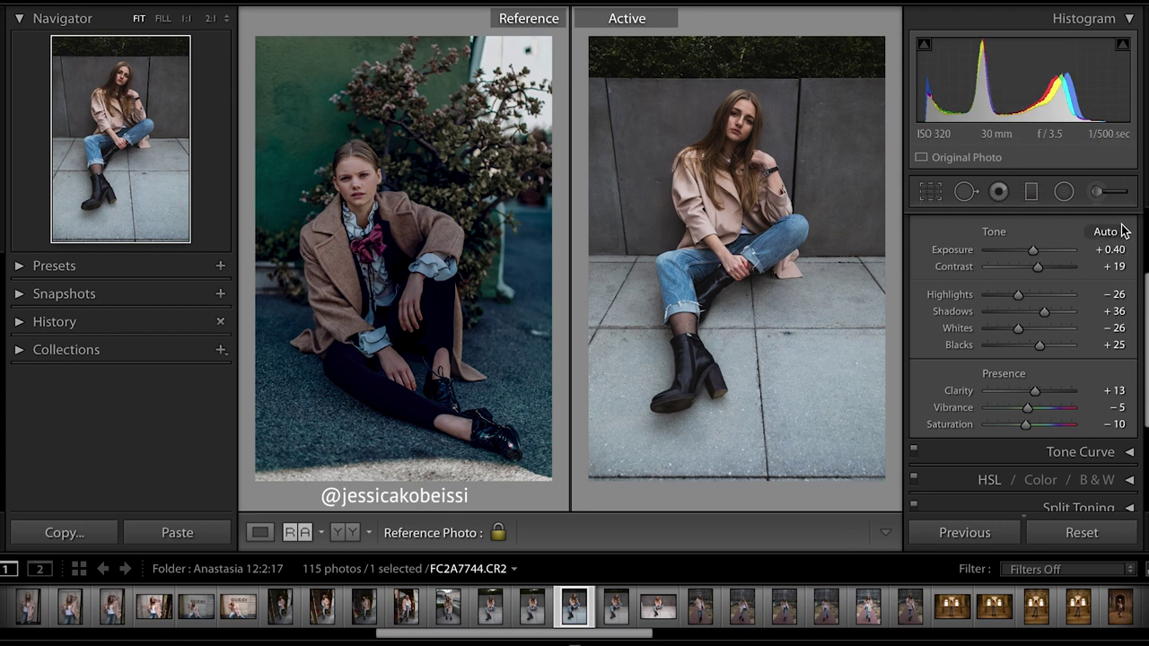
pyautogui.scroll(1, 1119, 228)
pyautogui.scroll(5, 1121, 229)
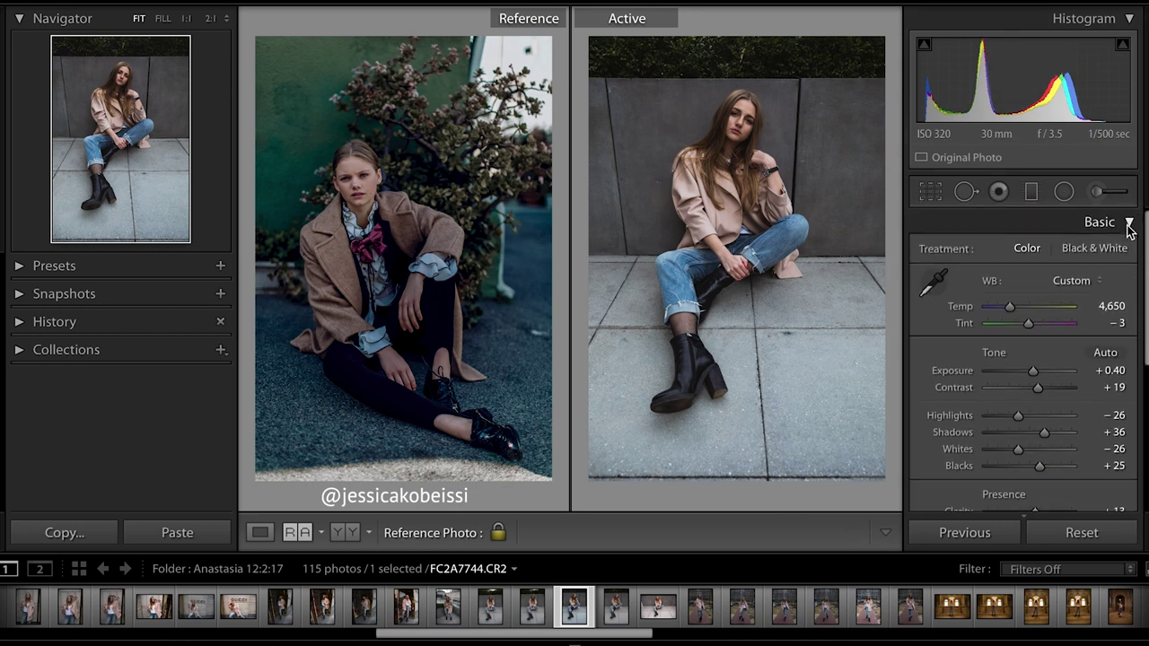
pyautogui.click(1129, 225)
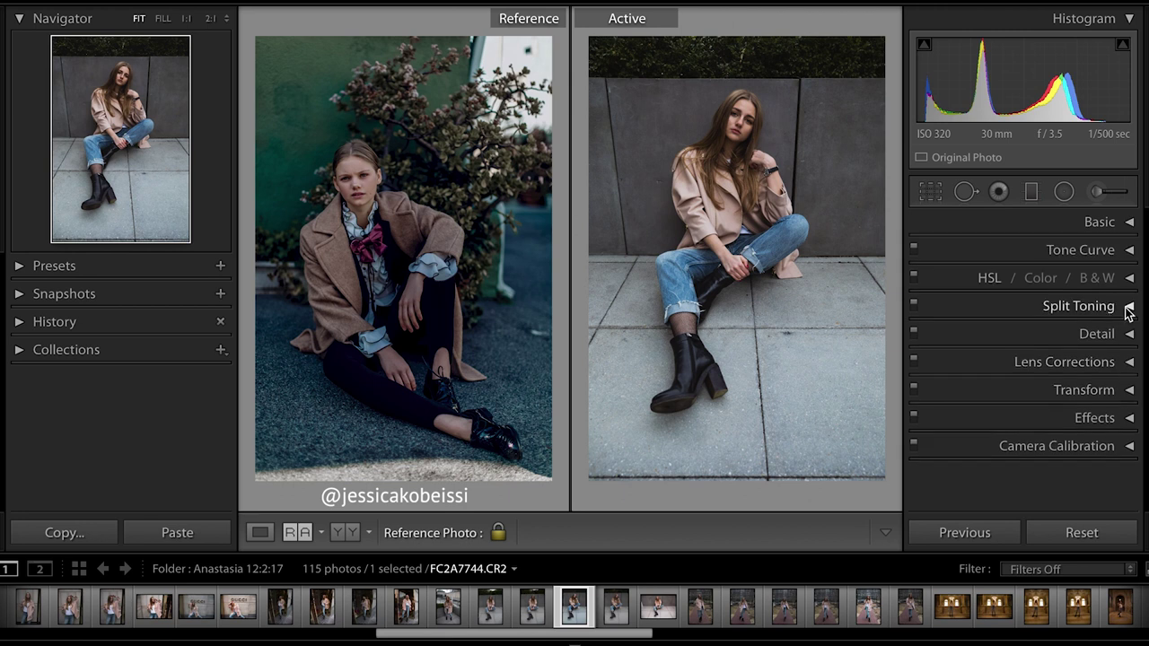
# Step: Warm the highlights with Split Toning, using a hue of 34 and a saturation of 13
pyautogui.click(1128, 310)
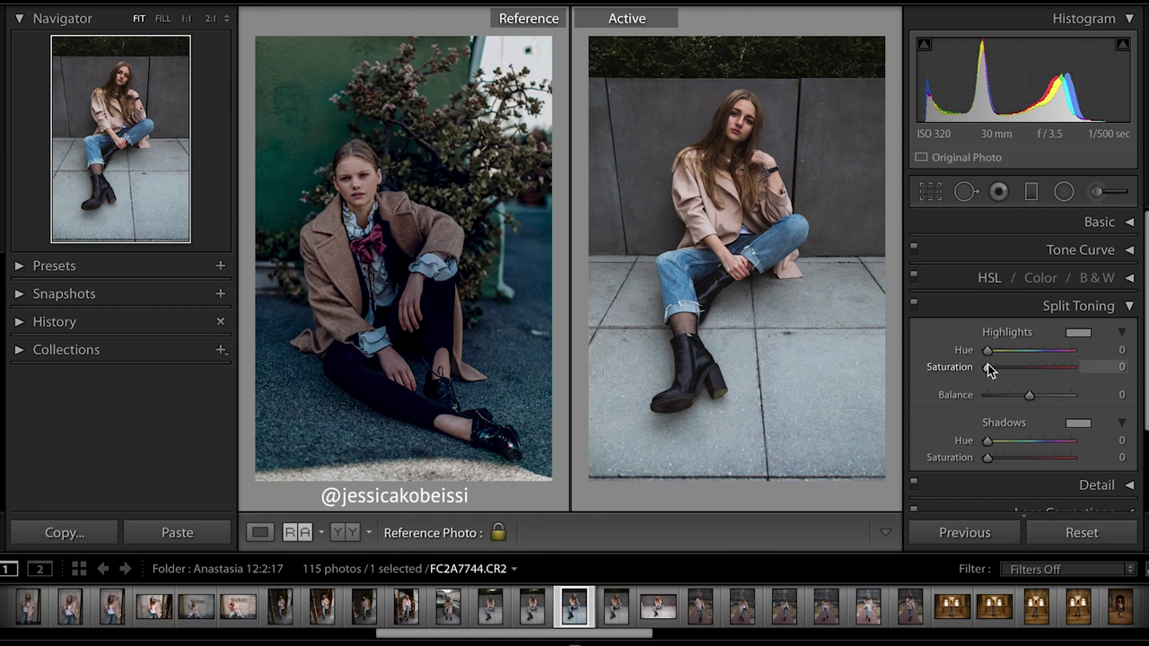
pyautogui.moveTo(992, 369)
pyautogui.mouseDown()
pyautogui.moveTo(1007, 367)
pyautogui.moveTo(1001, 355)
pyautogui.mouseUp()
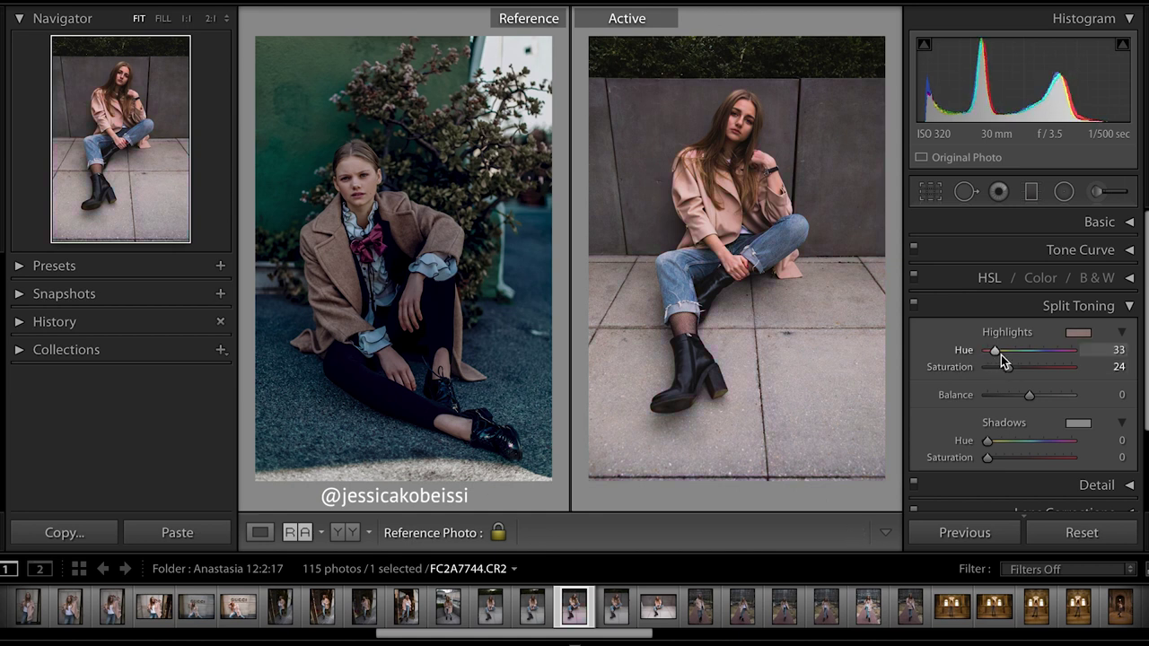
pyautogui.moveTo(1009, 368)
pyautogui.mouseDown()
pyautogui.moveTo(988, 368)
pyautogui.moveTo(1000, 371)
pyautogui.mouseUp()
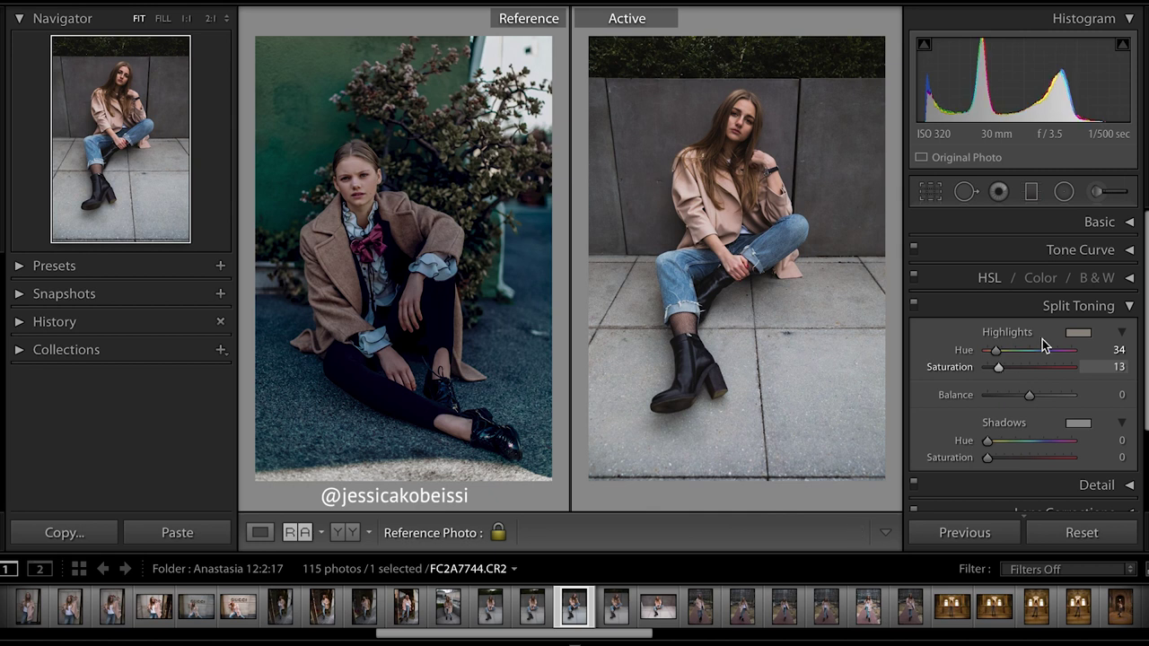
pyautogui.click(1129, 305)
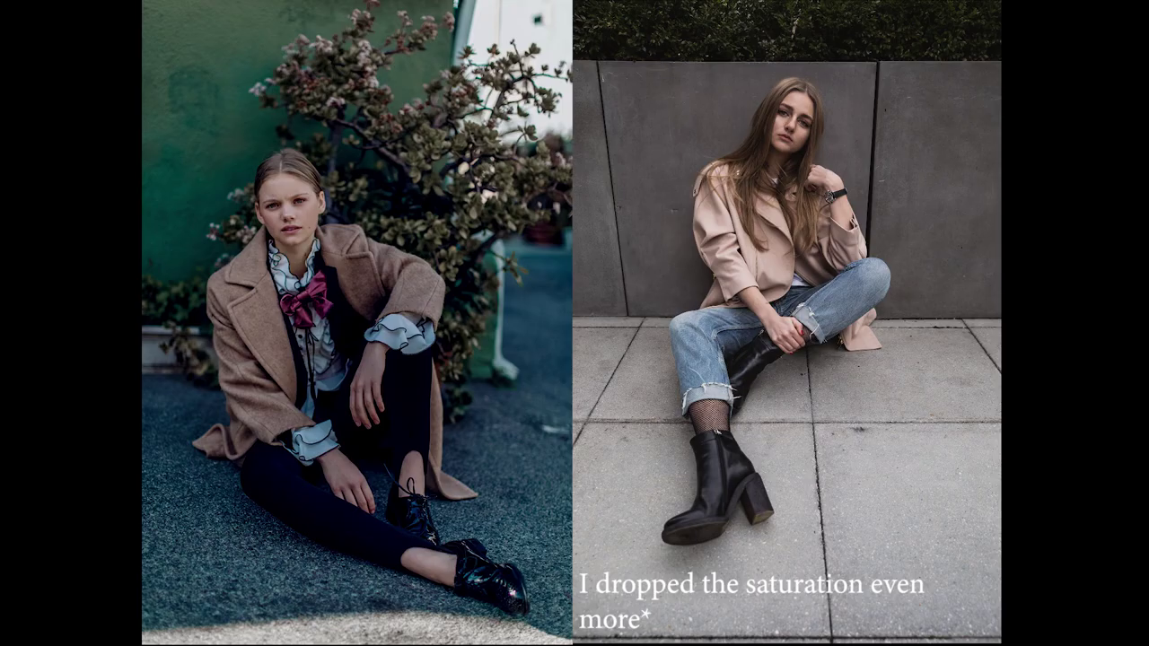